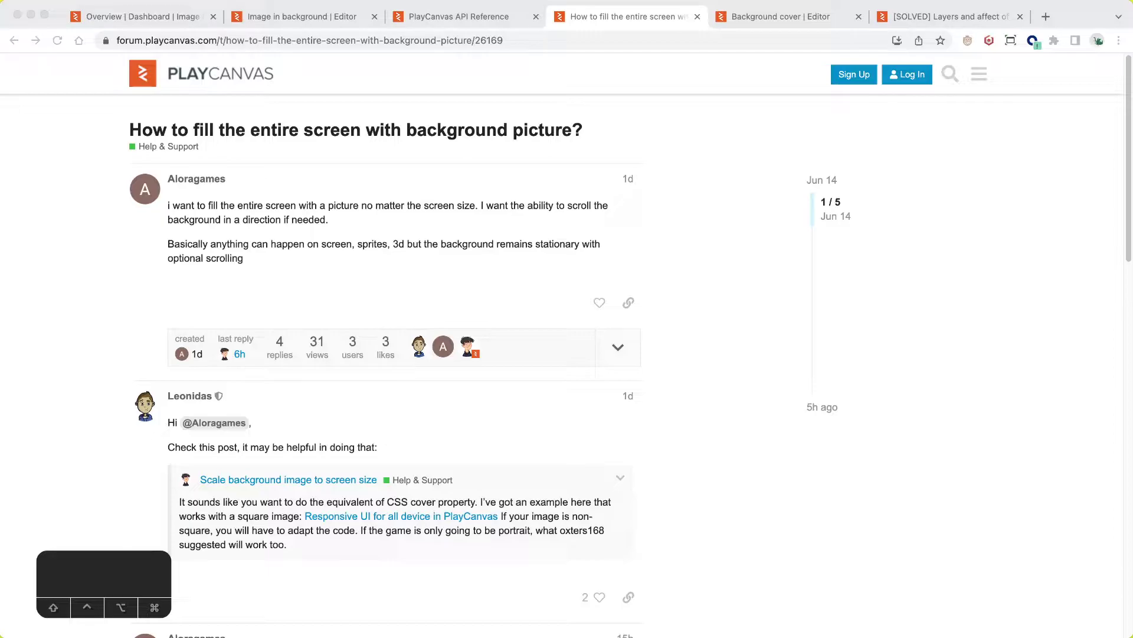
- In the Image in background project, examine the Camera's assigned layers and the project's layer render order
click(490, 132)
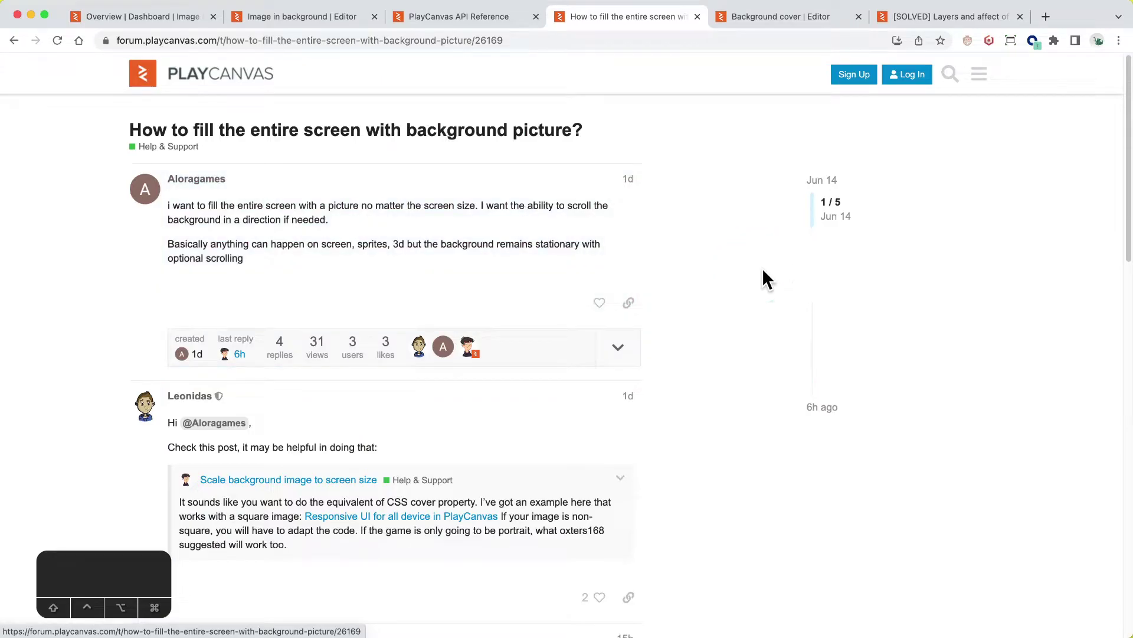
click(763, 270)
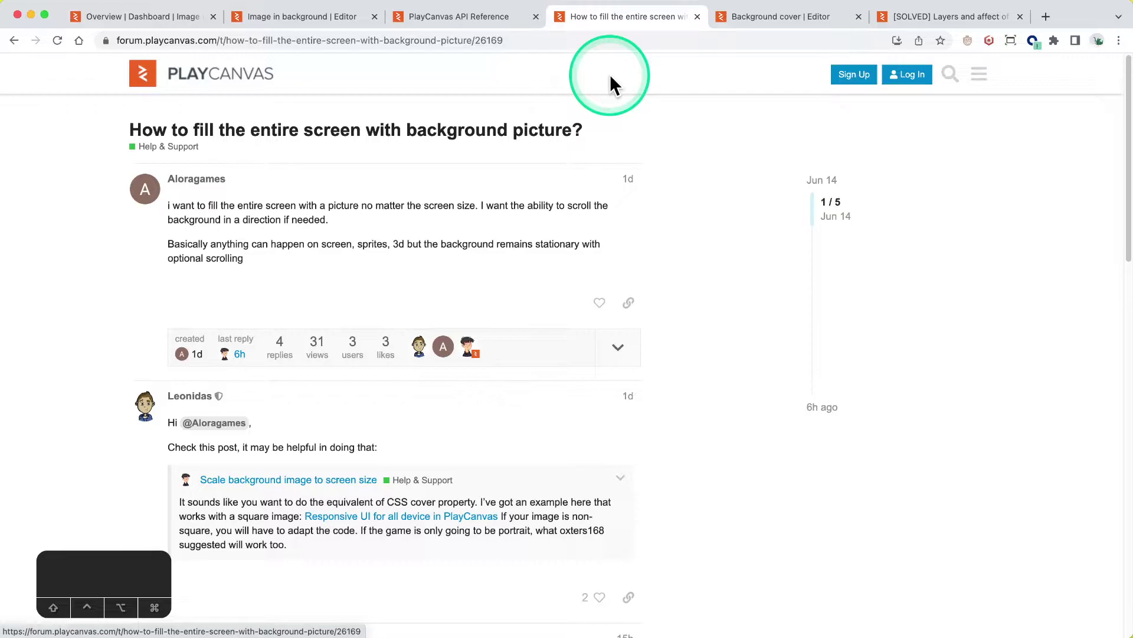
click(332, 24)
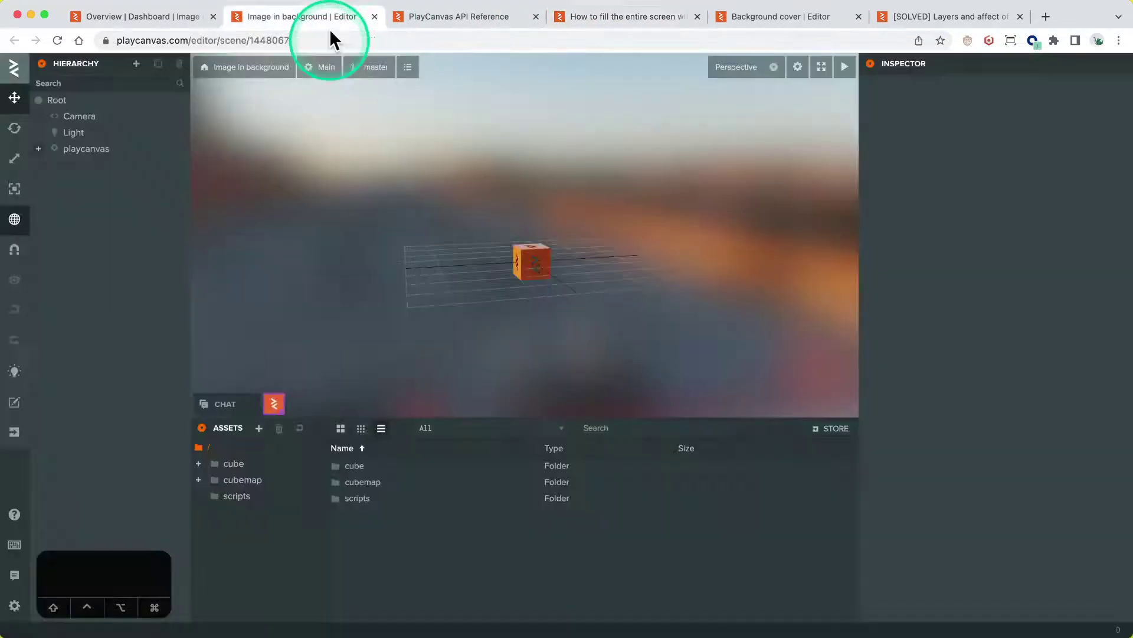
click(89, 116)
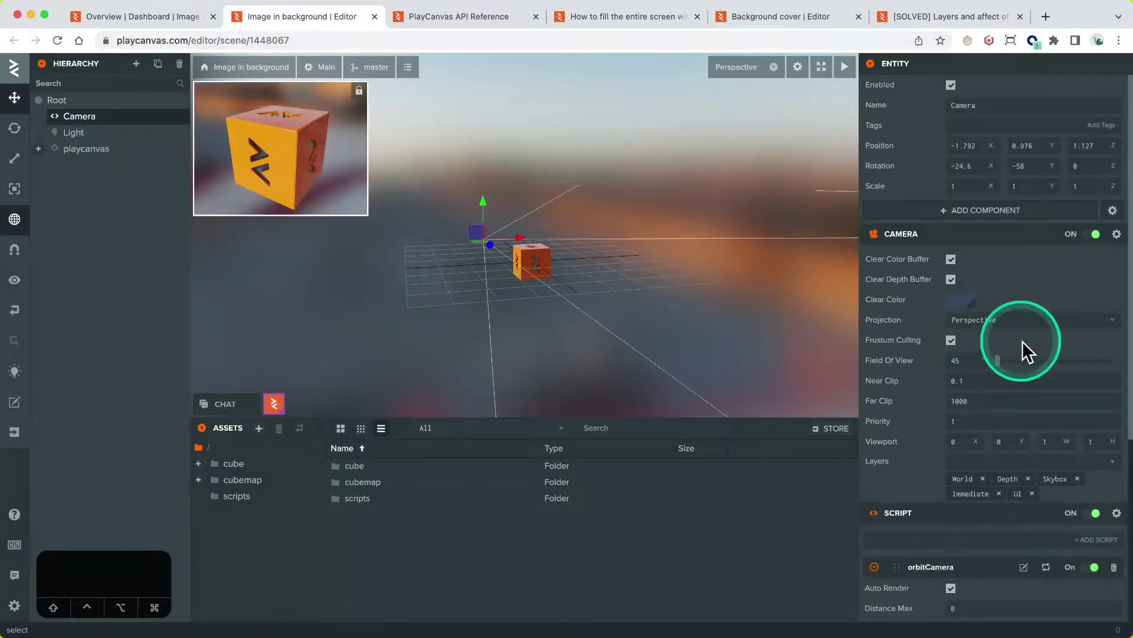
scroll(992, 449, down, 1)
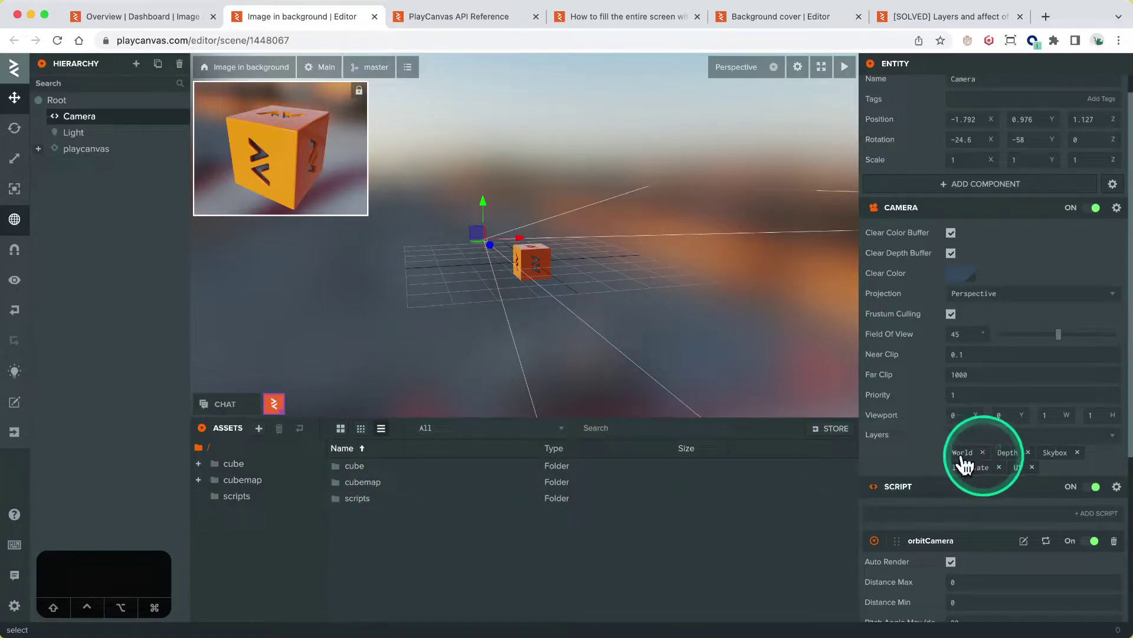
click(14, 608)
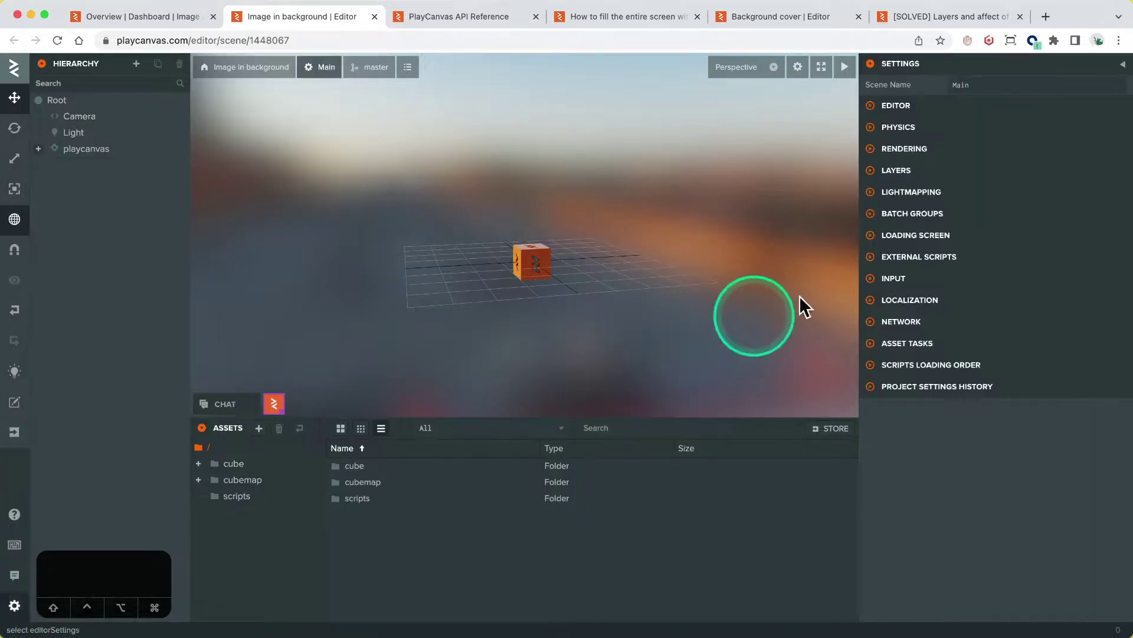
click(931, 172)
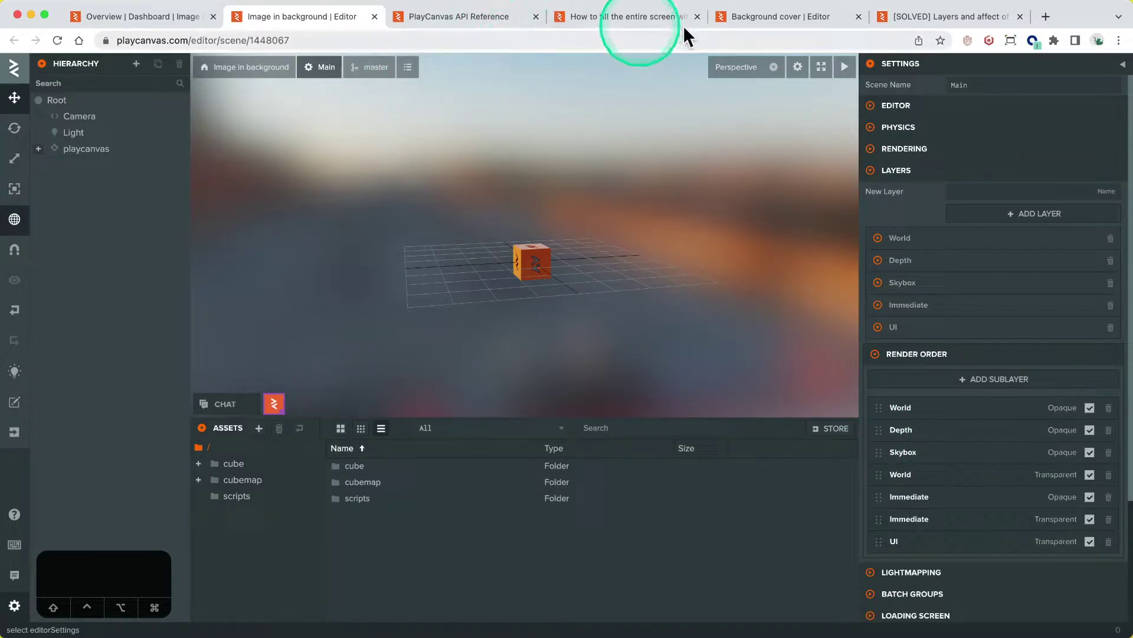
- Read the forum explanation of how camera layers are rendered in the order listed in the project's rendering settings
click(951, 22)
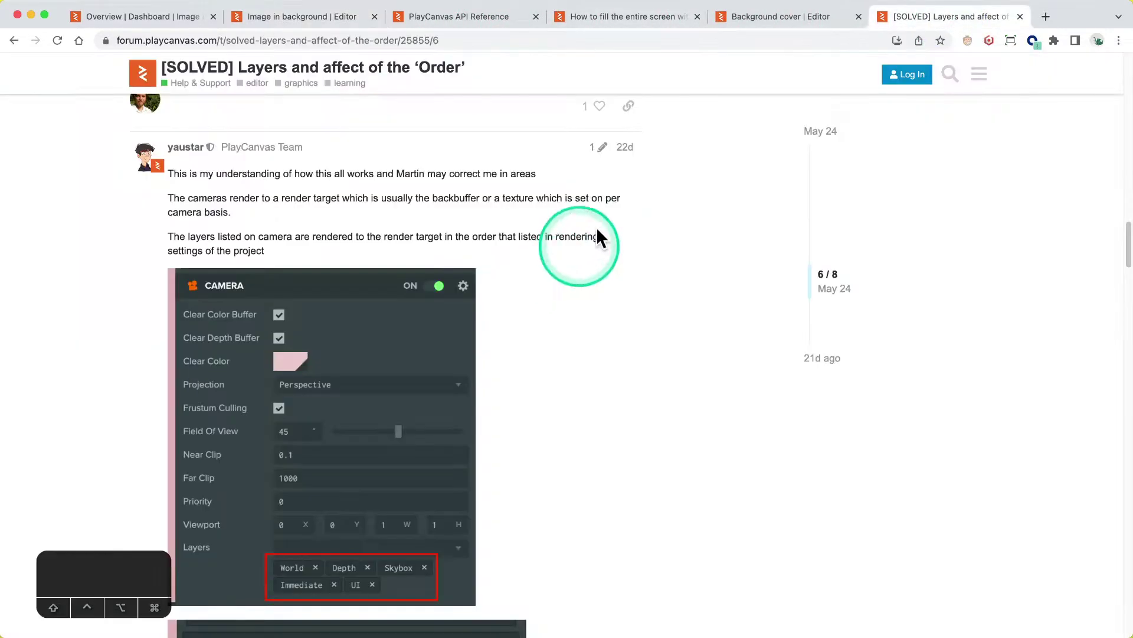
scroll(531, 261, down, 1)
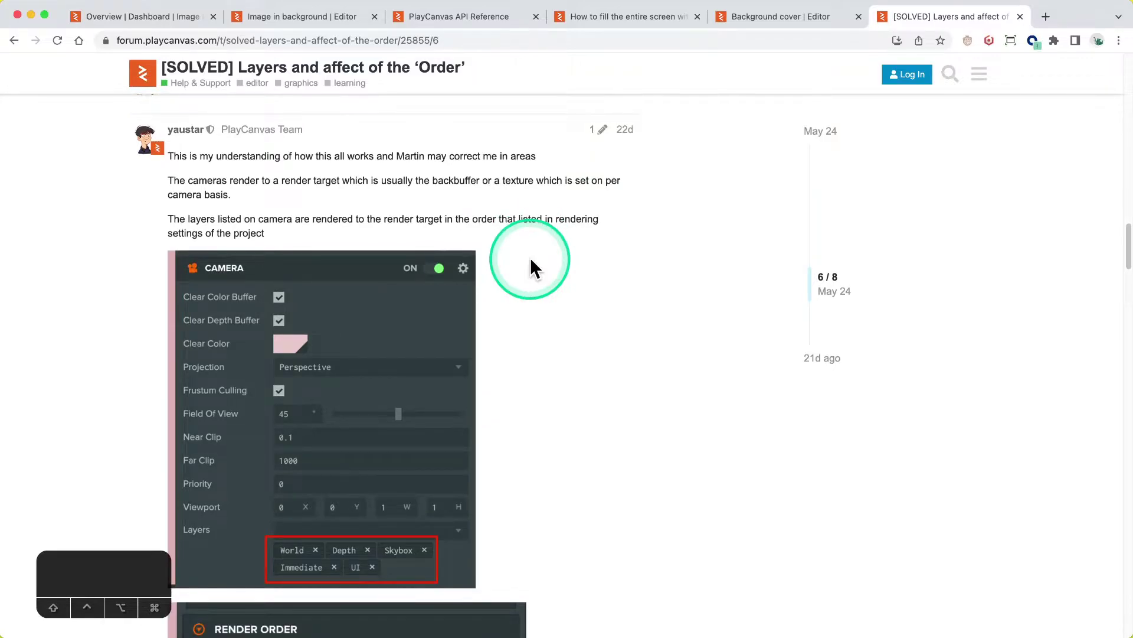
click(529, 260)
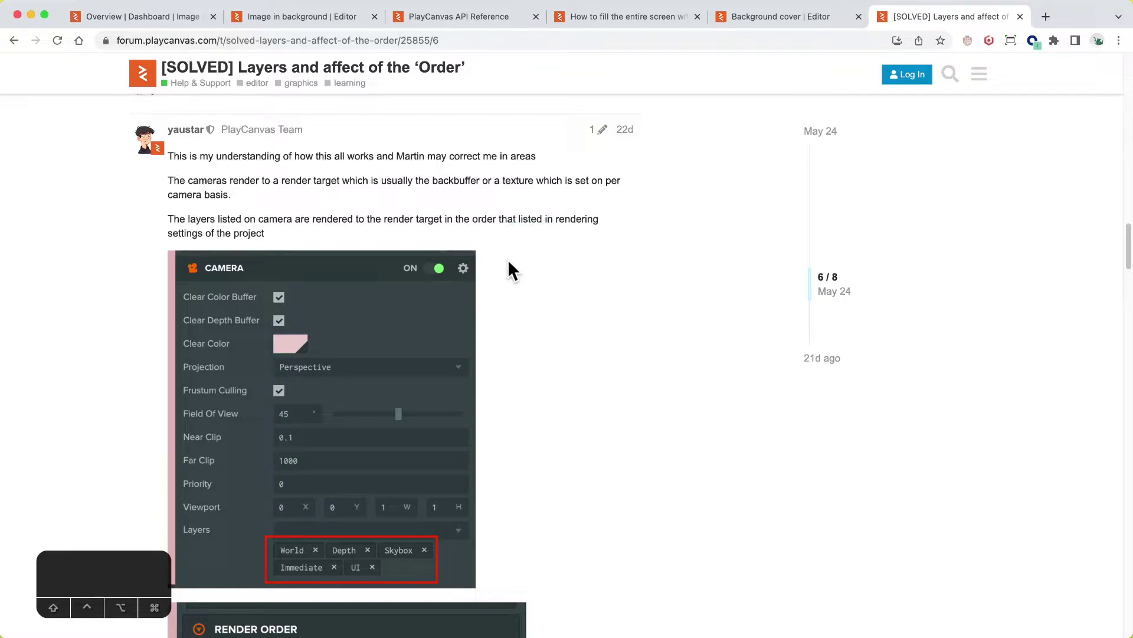
- Add a 2D Screen under Root in the Image in background scene and create an Image Element inside it
click(331, 25)
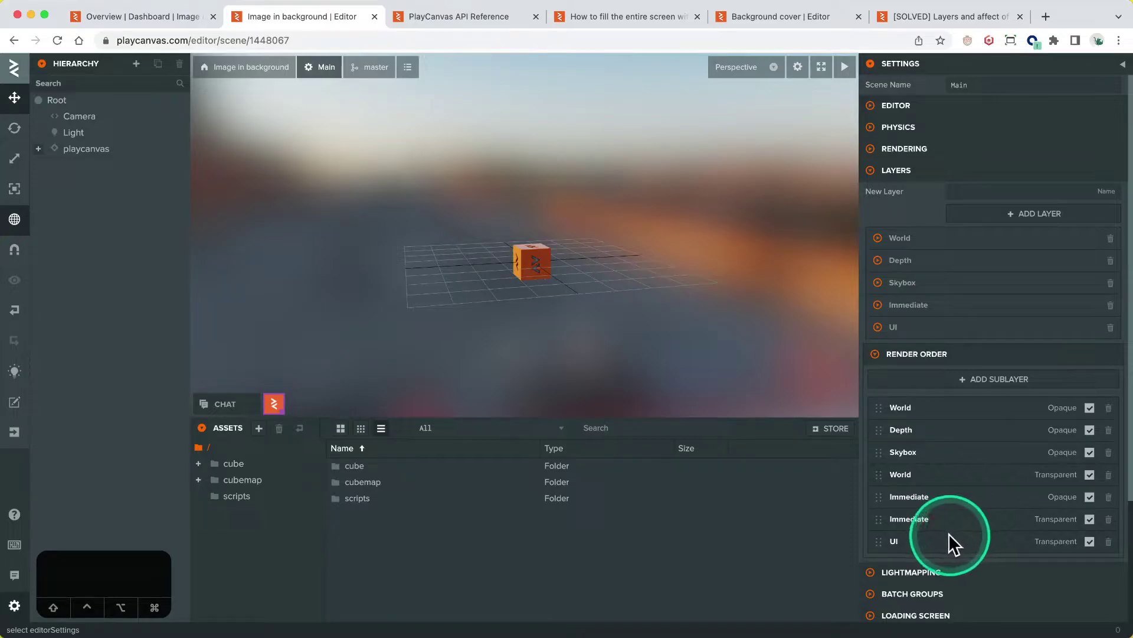
right_click(85, 102)
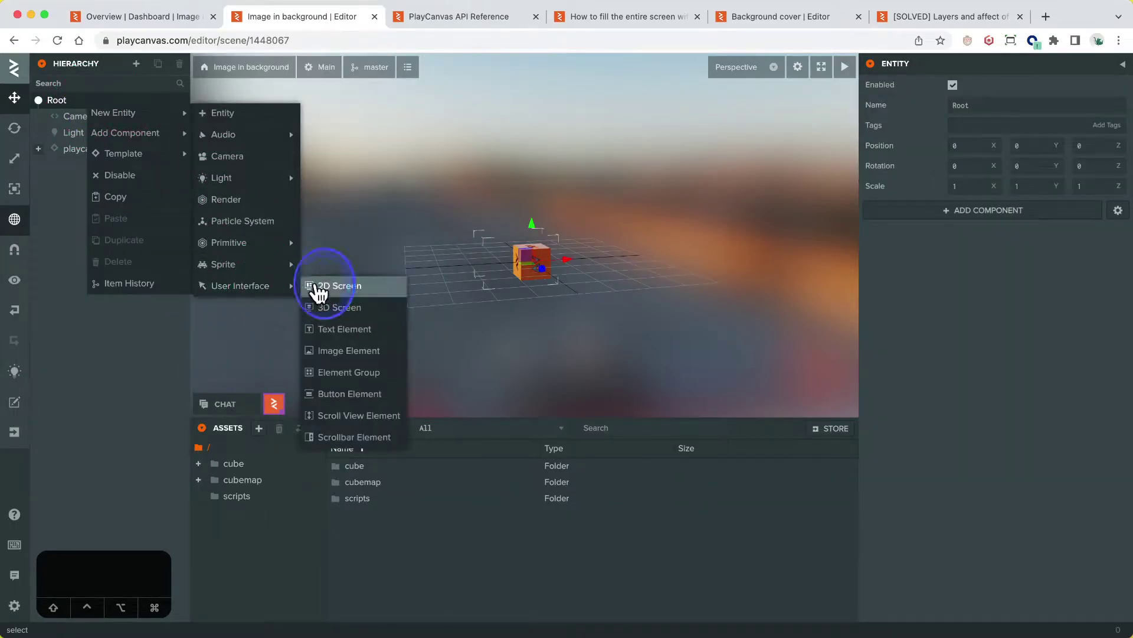
click(322, 285)
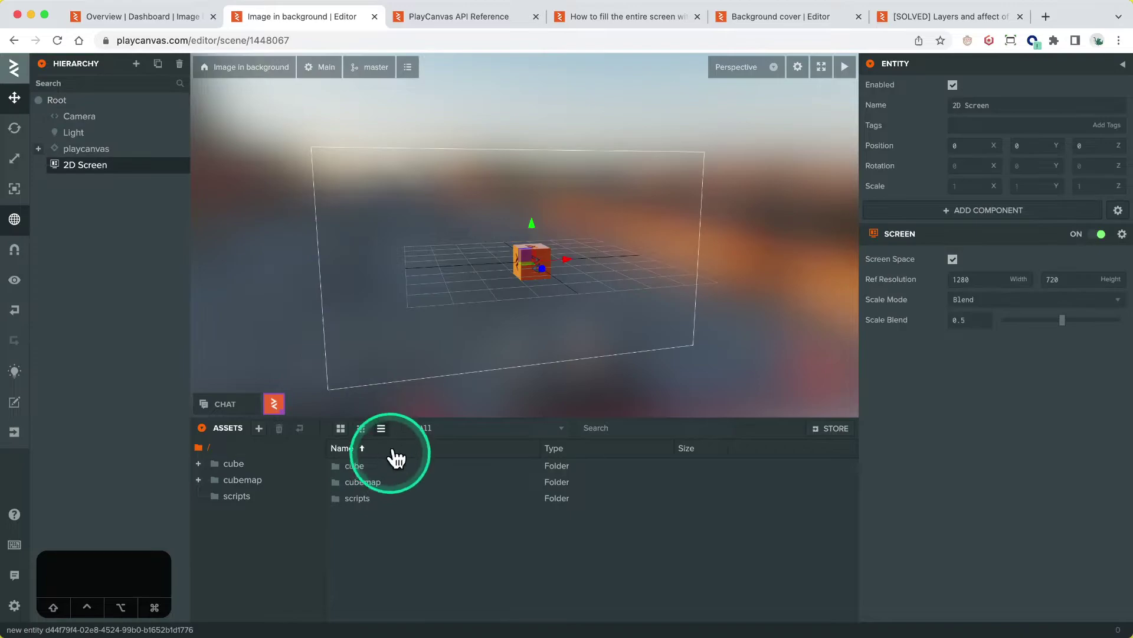
right_click(132, 169)
mouse_move(158, 182)
mouse_move(299, 350)
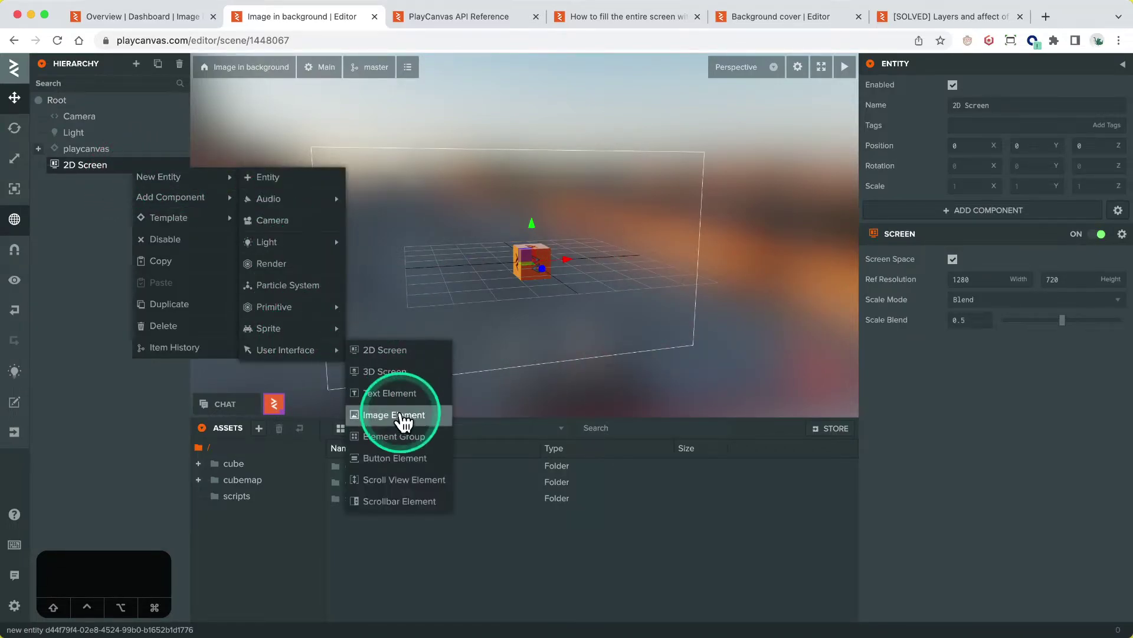
click(380, 412)
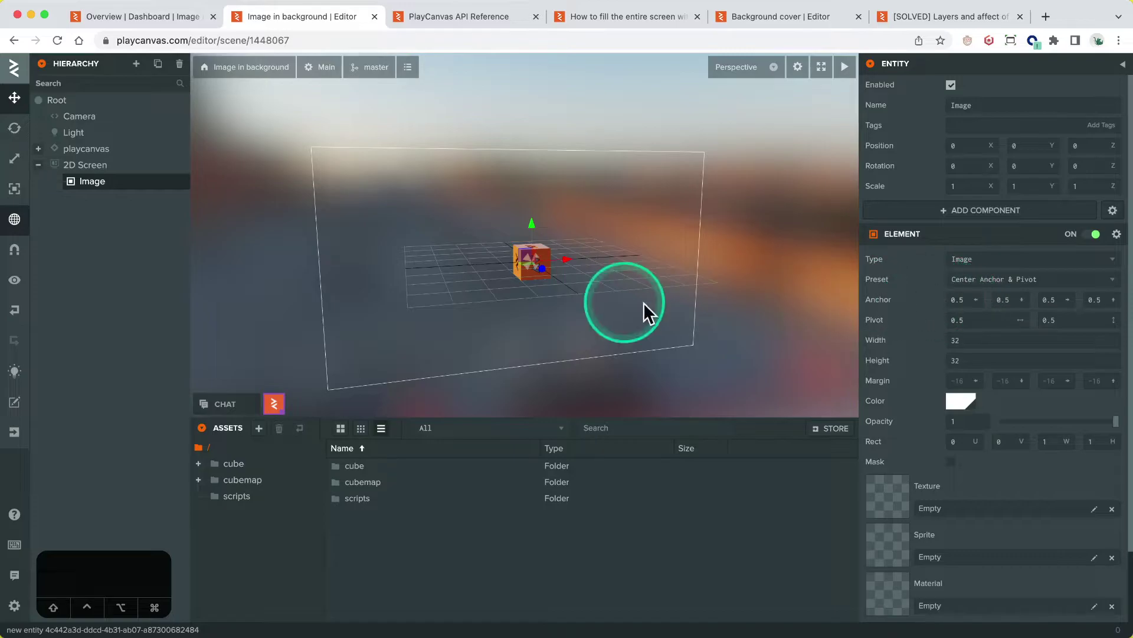
- Set the Image element's anchor values to 0, 0, 1, 1 so it stretches across the screen
click(961, 299)
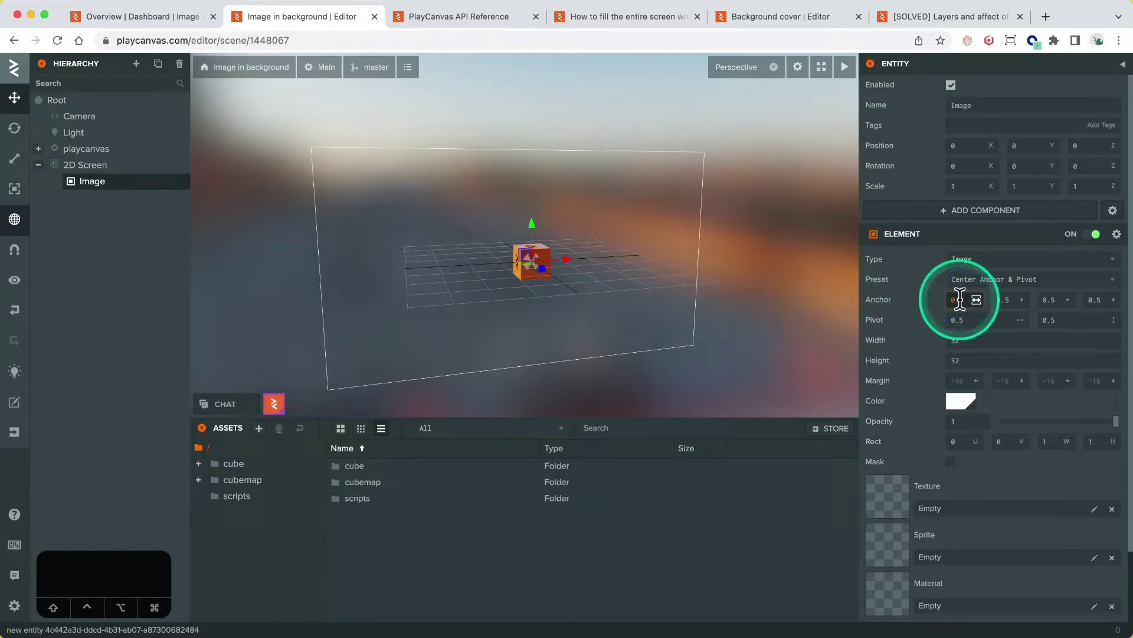
text(0)
key(Tab)
text(0)
key(Tab)
text(1)
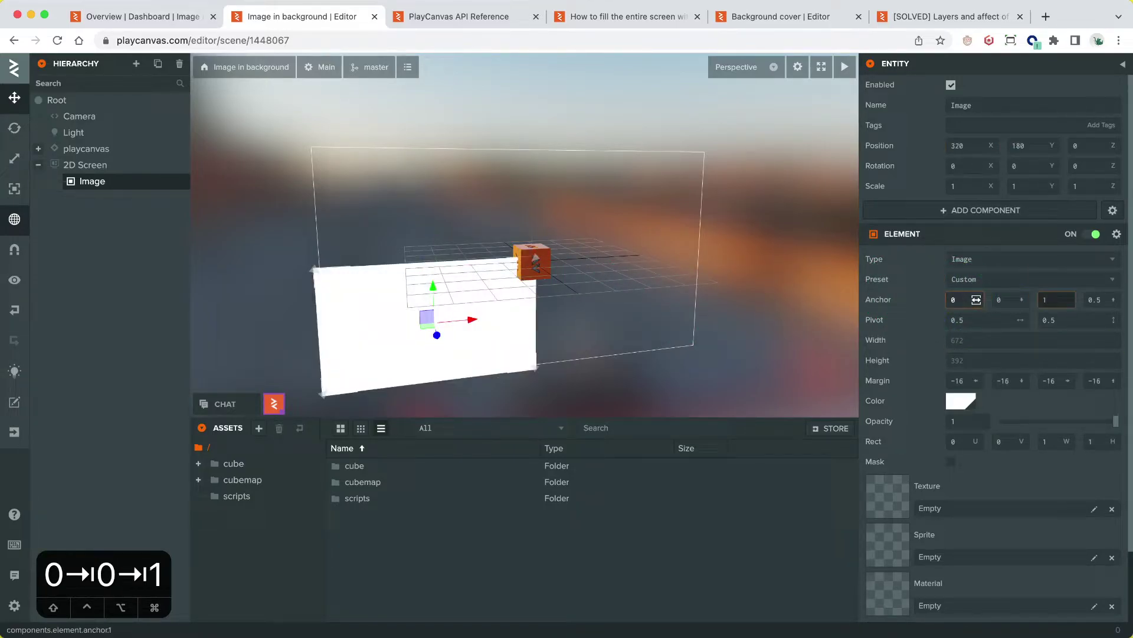
key(Tab)
text(1)
key(Return)
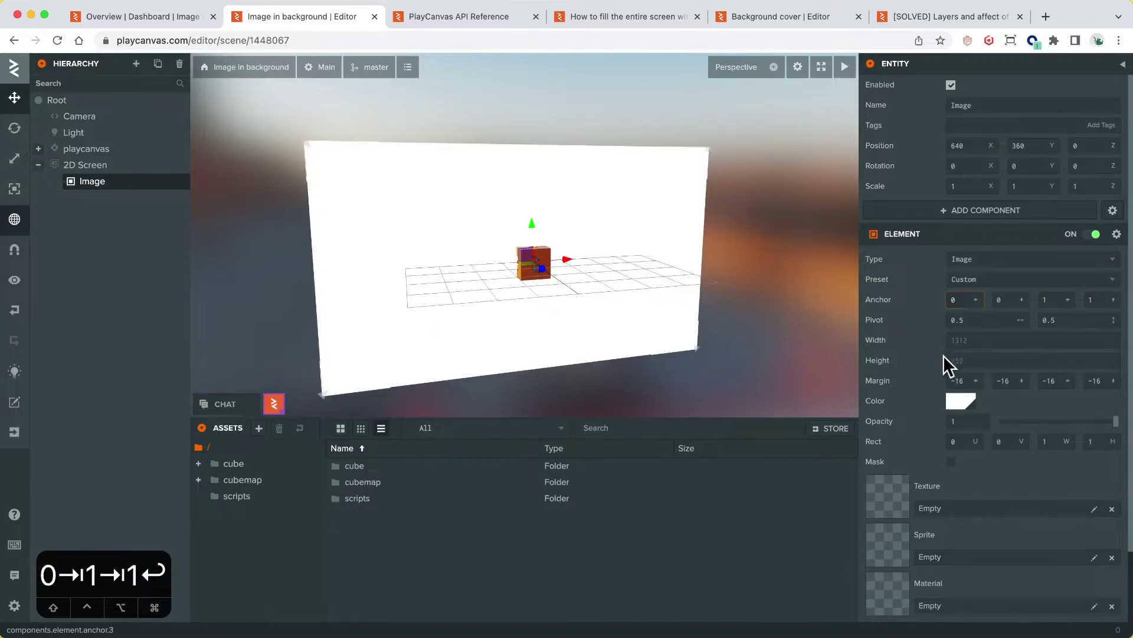
- Set all four margins of the Image element to 0
click(963, 402)
click(964, 381)
text(0)
key(Tab)
text(0)
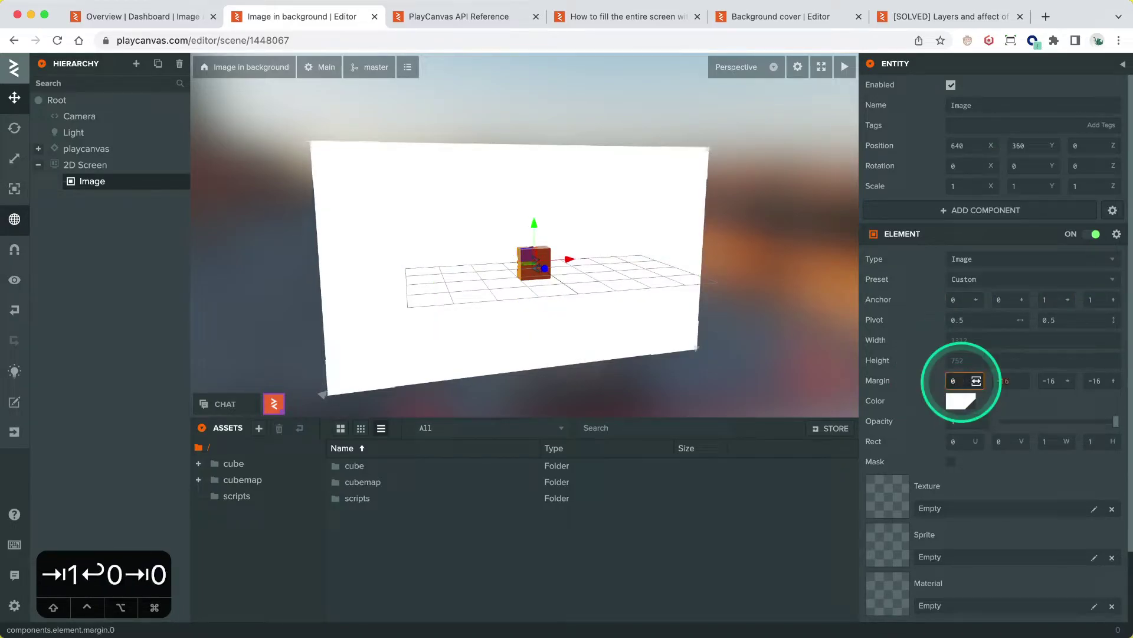
key(Tab)
text(0)
key(Tab)
text(00)
key(Tab)
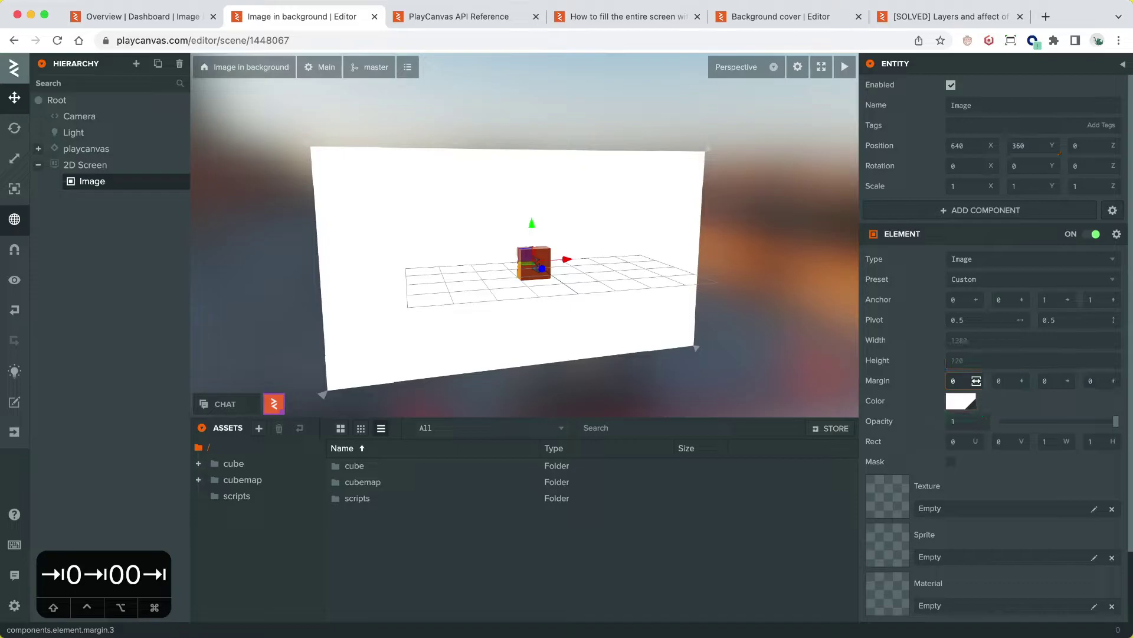
- Copy the 768x768.jpg texture from the Background cover project into Image in background and assign it as the Image element's texture
click(822, 22)
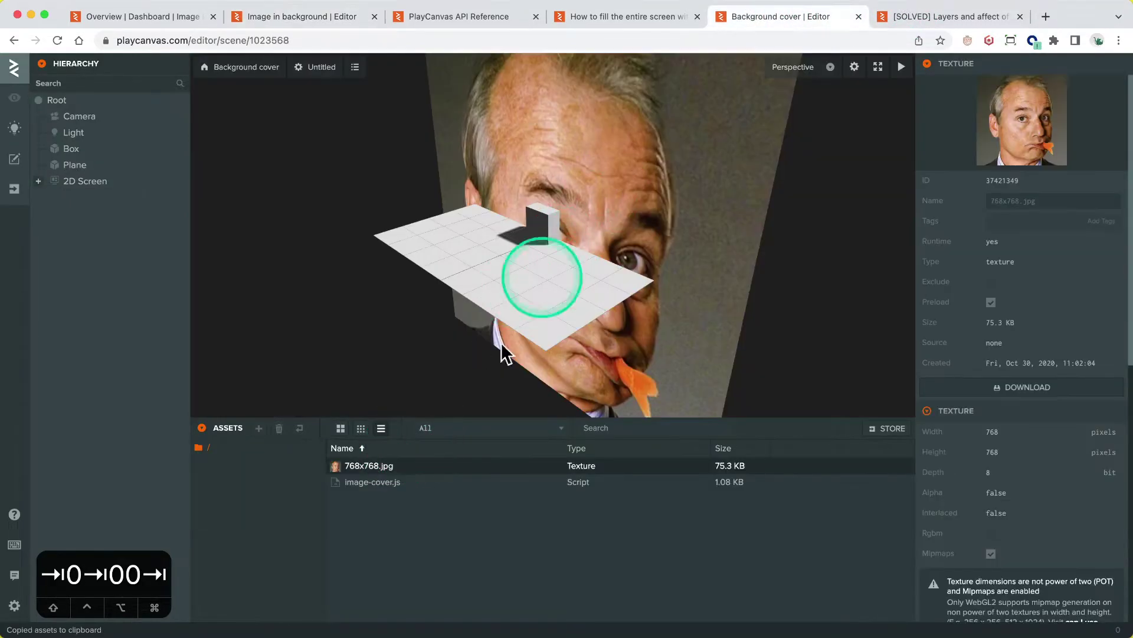
right_click(394, 468)
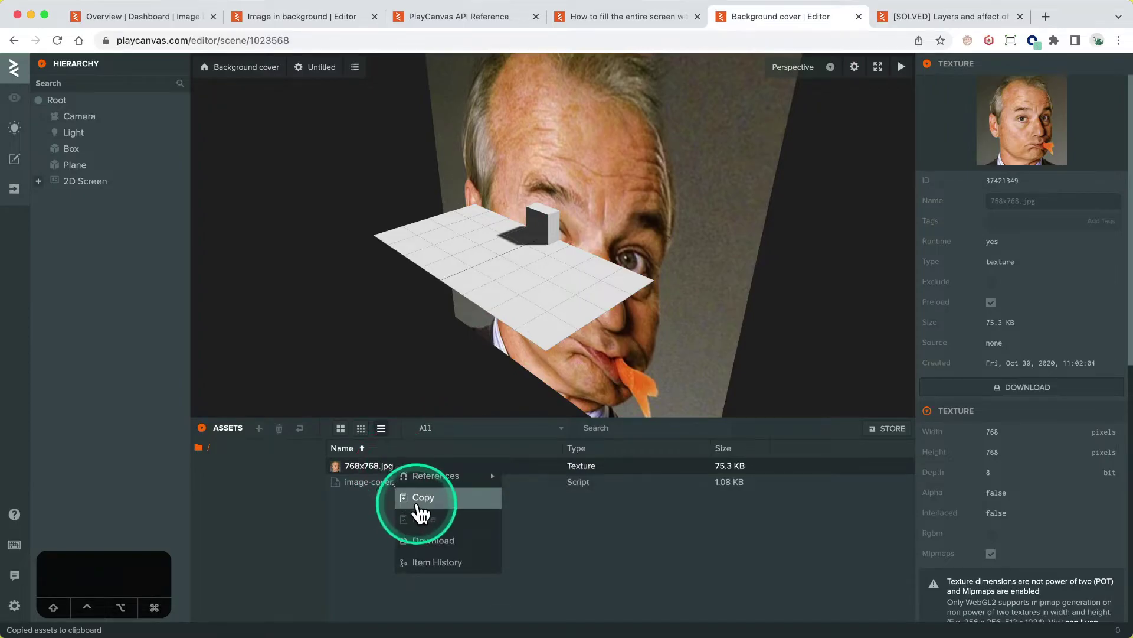
click(420, 499)
click(303, 14)
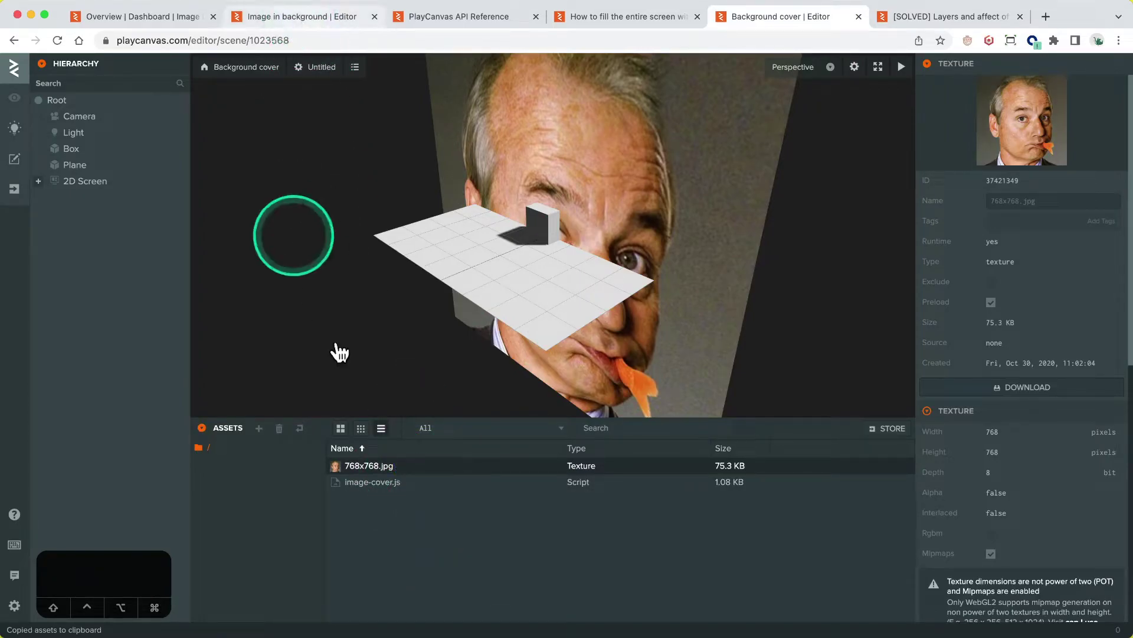
right_click(459, 555)
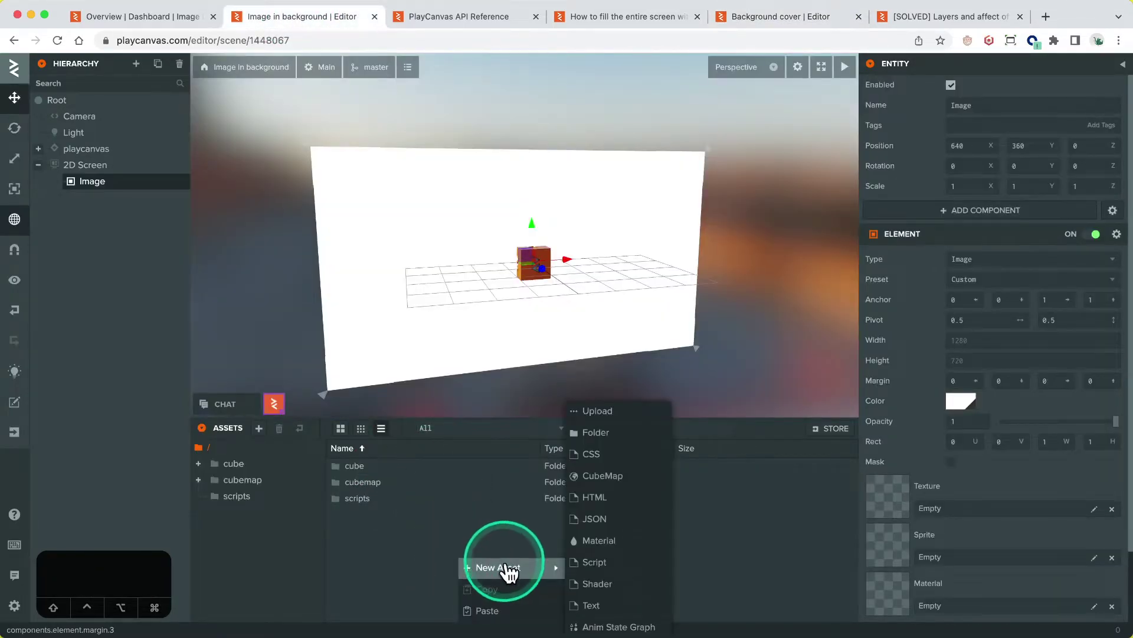
click(513, 607)
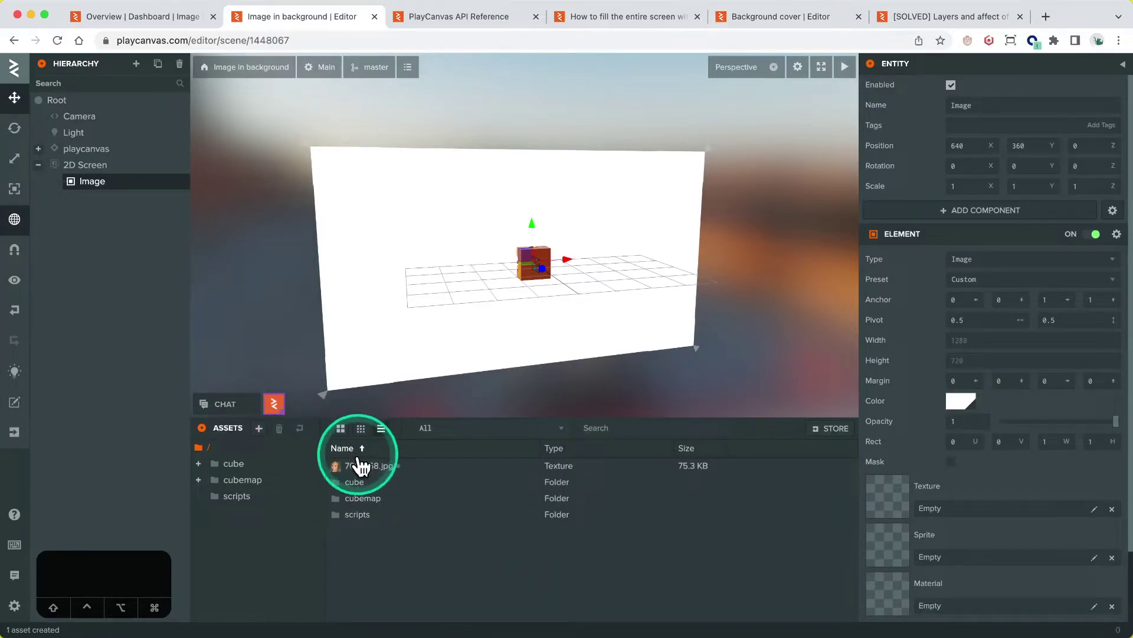
drag(360, 467, 870, 485)
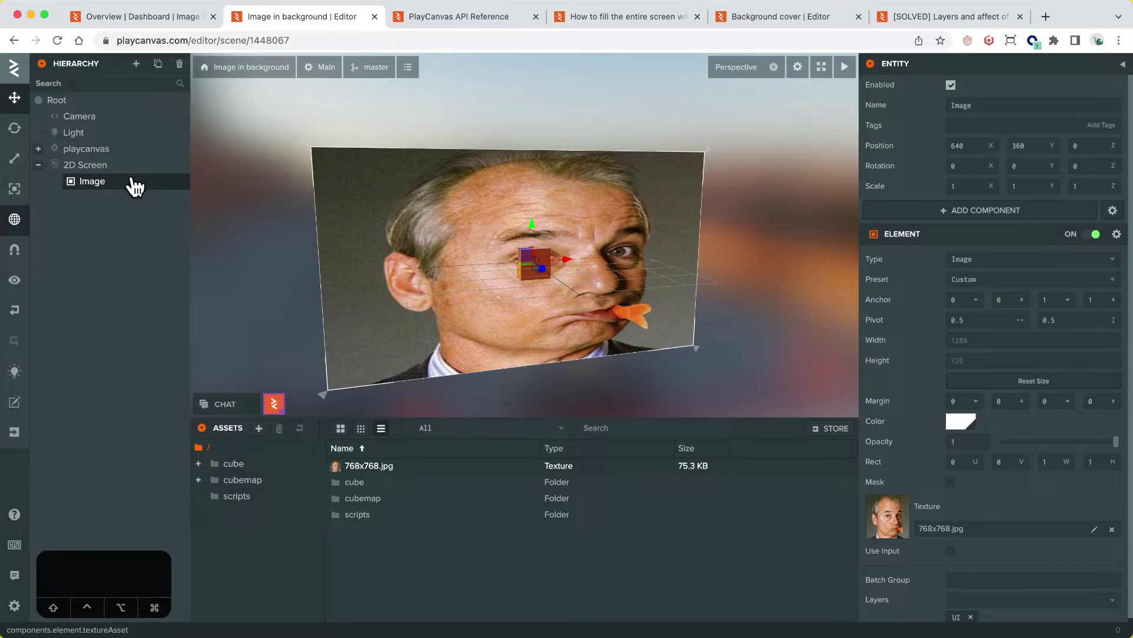
- Add a new layer named Background UI in the project's layer settings
click(15, 605)
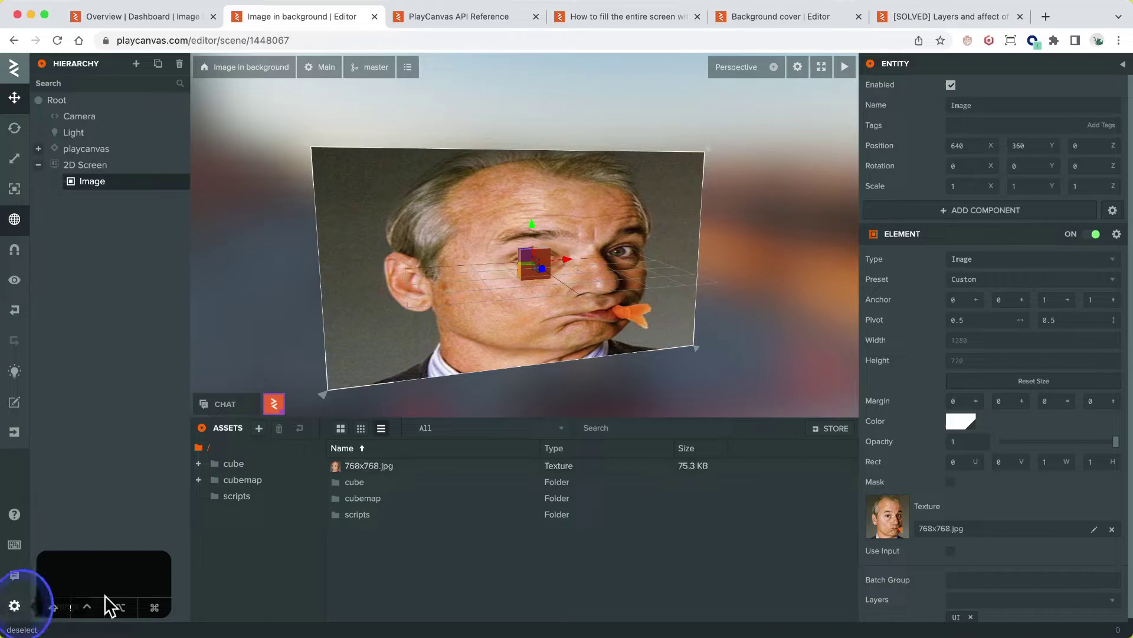
click(998, 189)
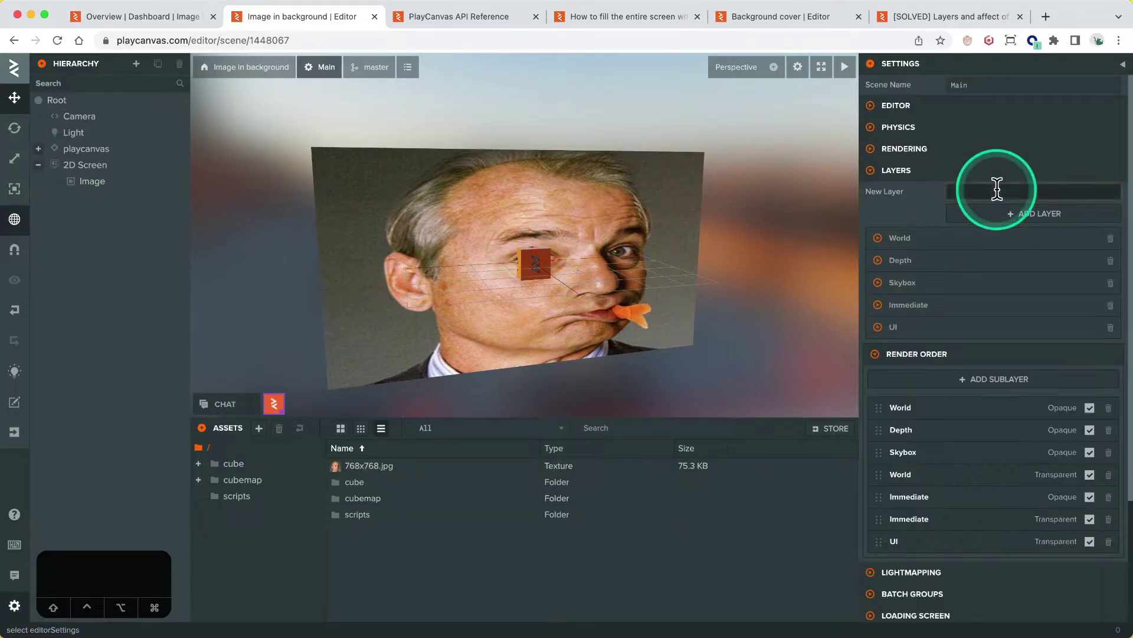
text(Backgoudn)
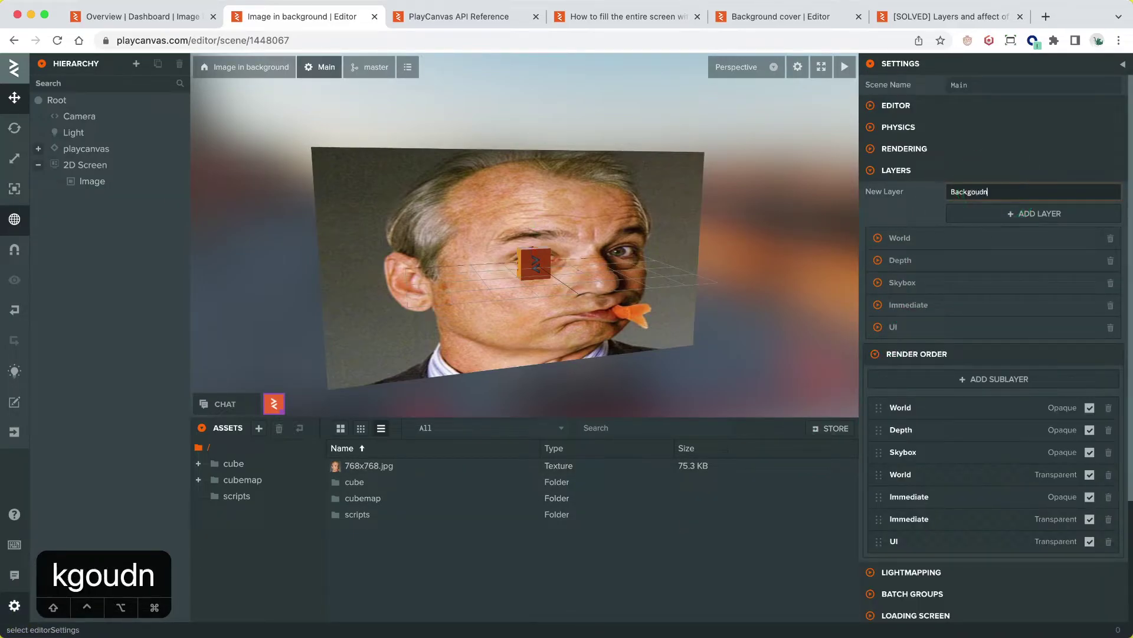
key(BackSpace)
key(BackSpace)
key(BackSpace)
key(BackSpace)
key(BackSpace)
text(ground UI)
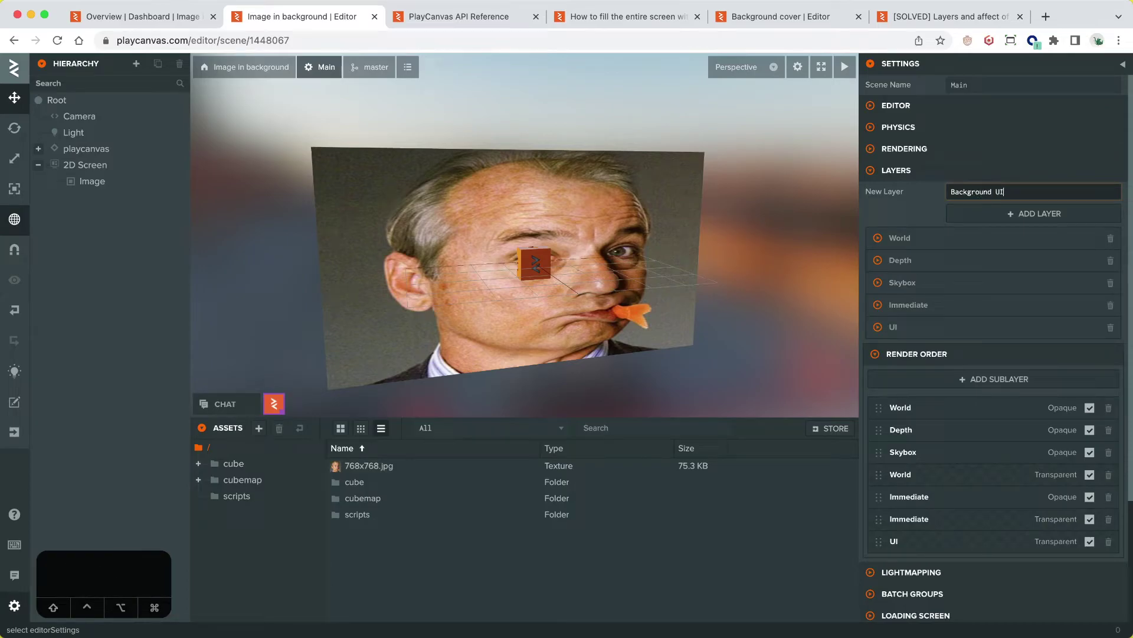
key(Return)
click(996, 213)
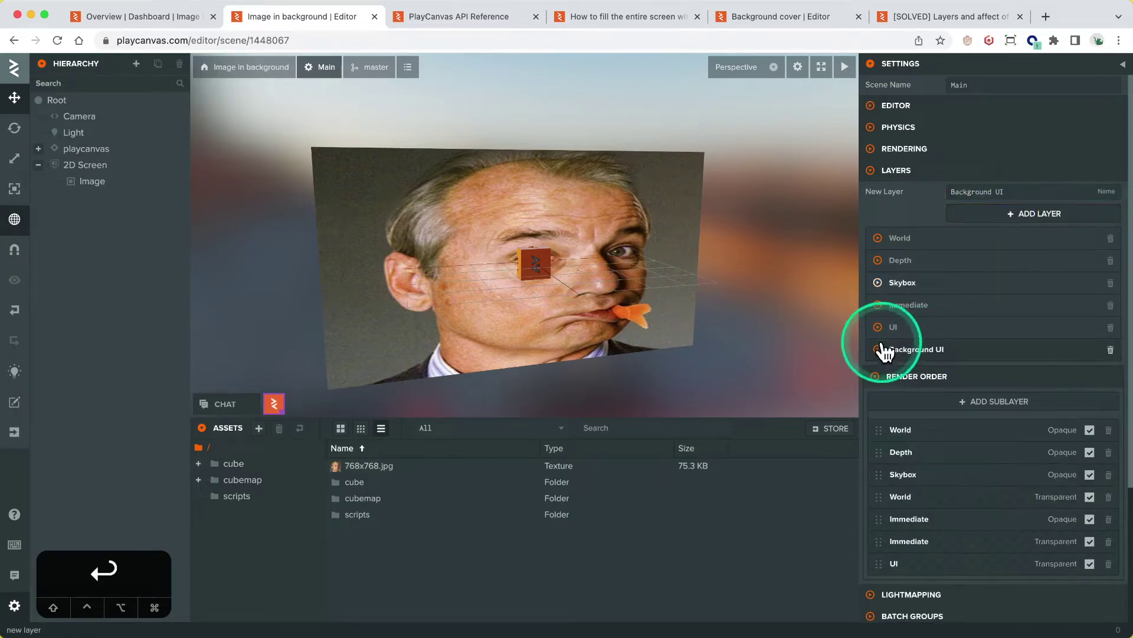
- Set both the opaque sort and the transparent sort of the Background UI layer to Manual
click(884, 347)
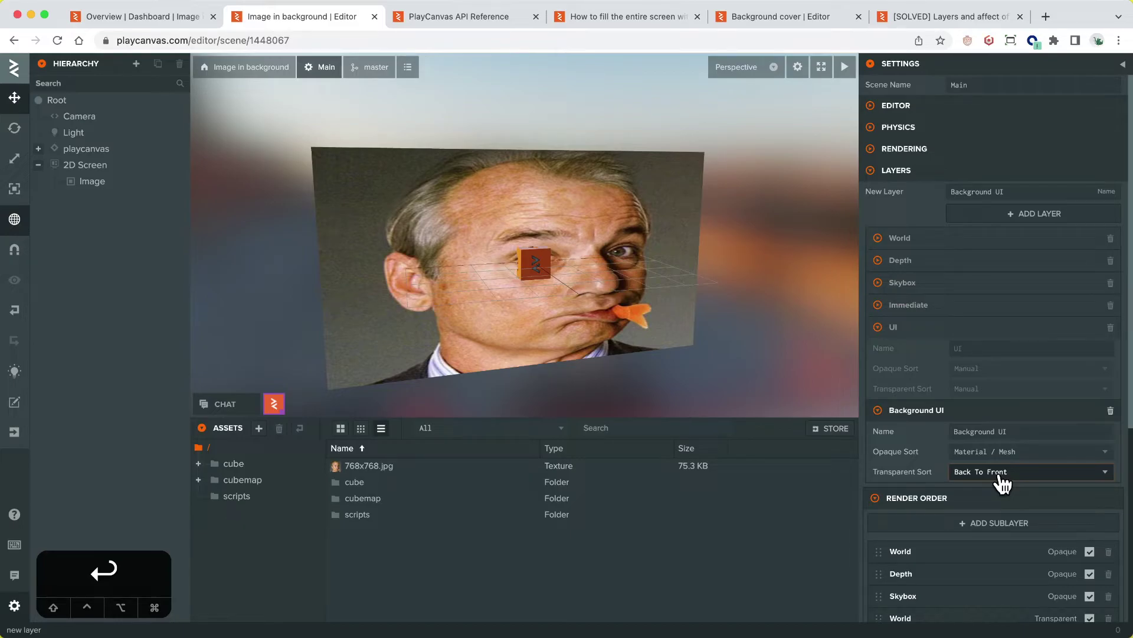
click(1004, 453)
click(997, 481)
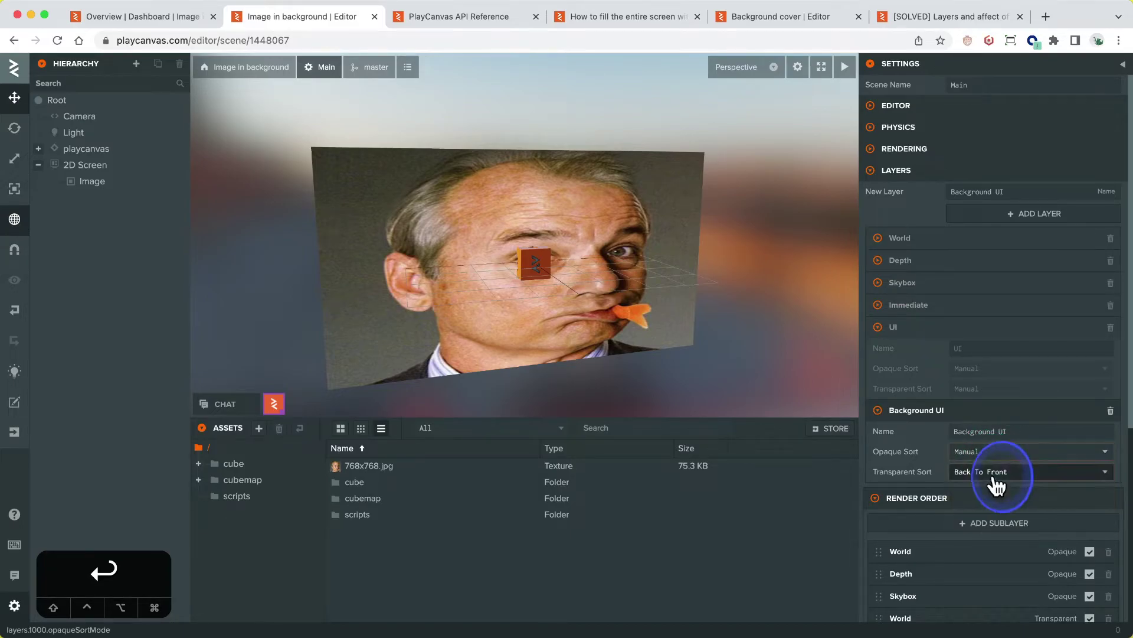
click(996, 473)
click(991, 509)
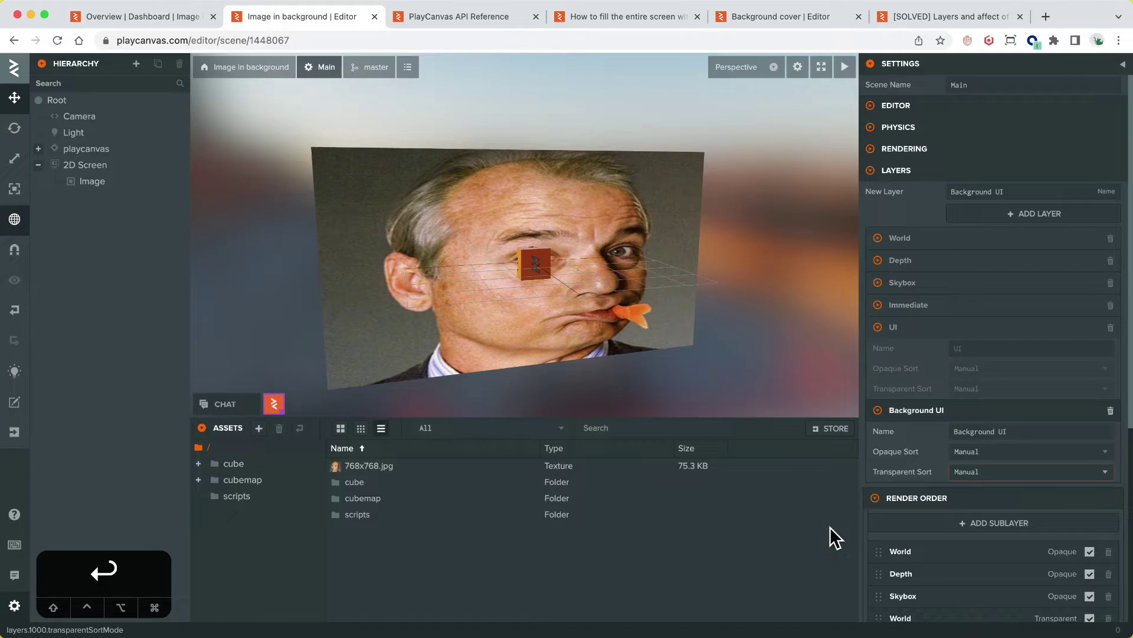
- Add the Background UI transparent sublayer to the render order and move it to first place, before World
click(916, 521)
scroll(956, 511, down, 5)
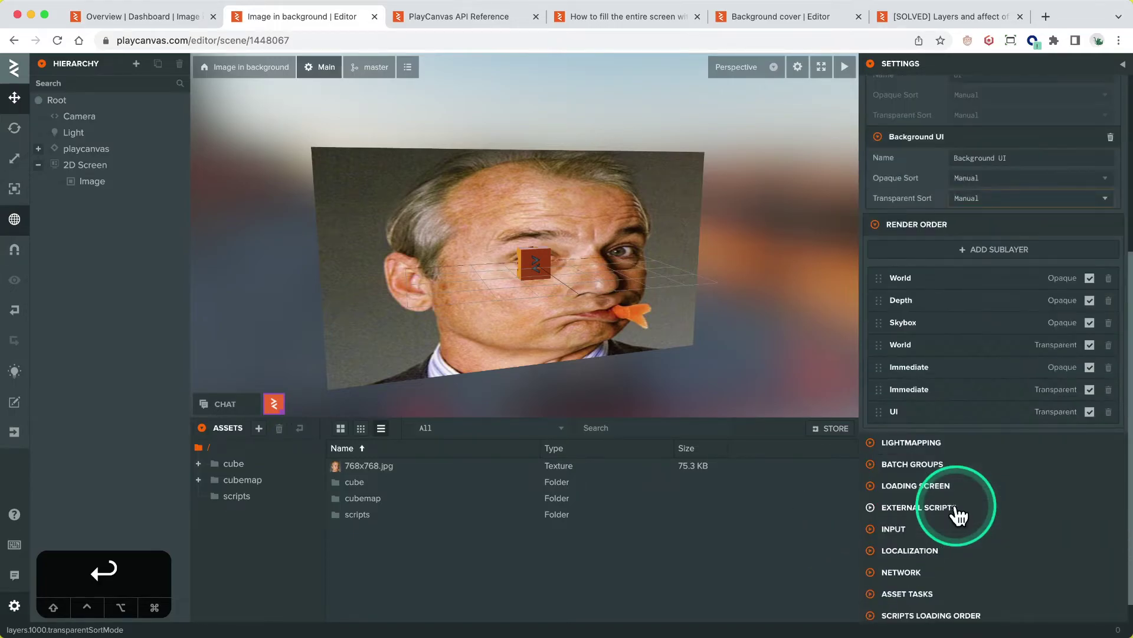
click(941, 250)
click(940, 266)
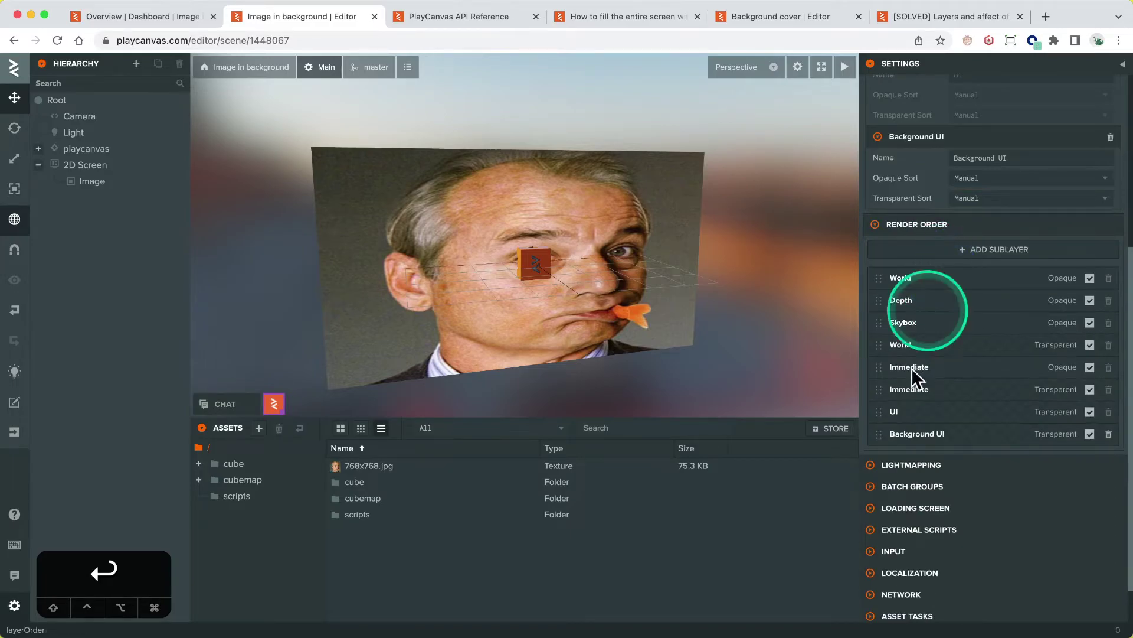
drag(880, 433, 891, 279)
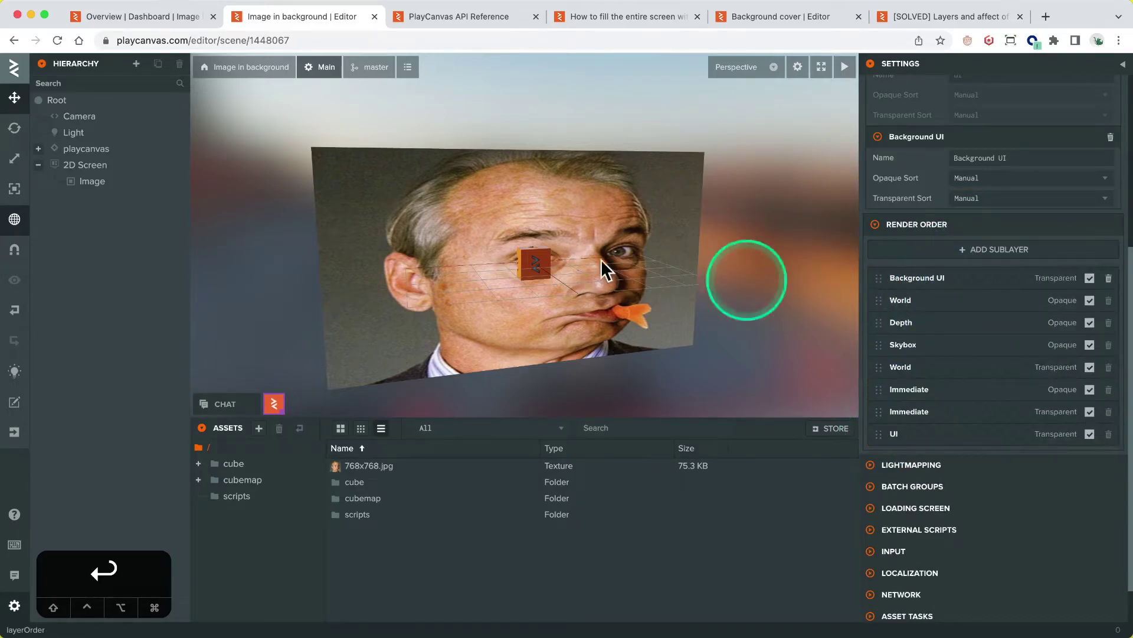
- Replace the UI layer with Background UI on the Image entity's element
click(99, 183)
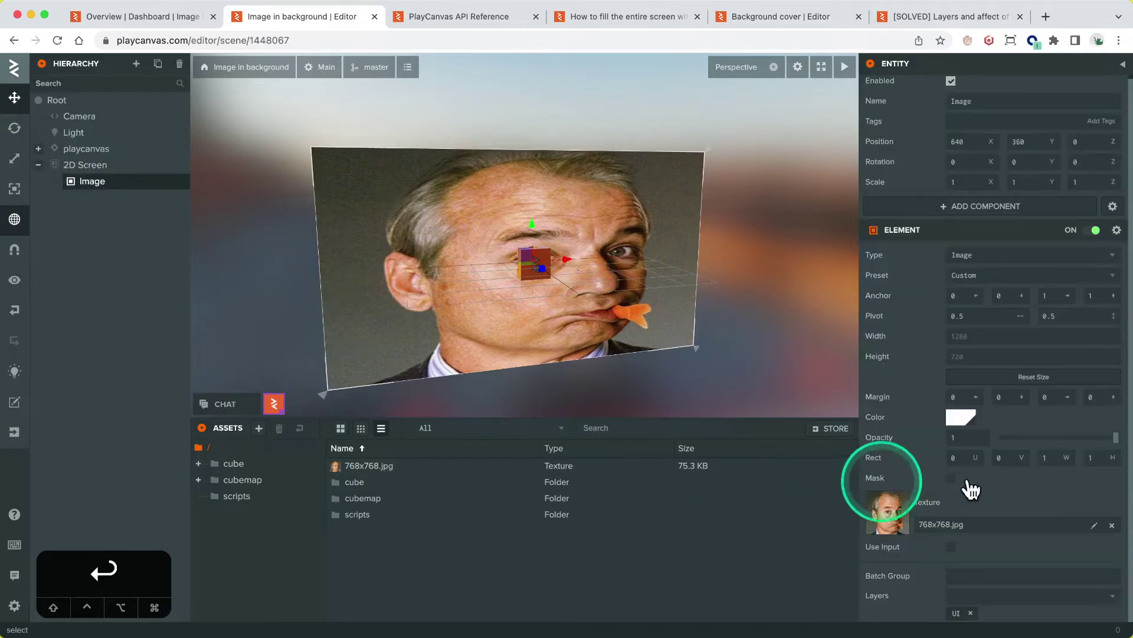
click(971, 614)
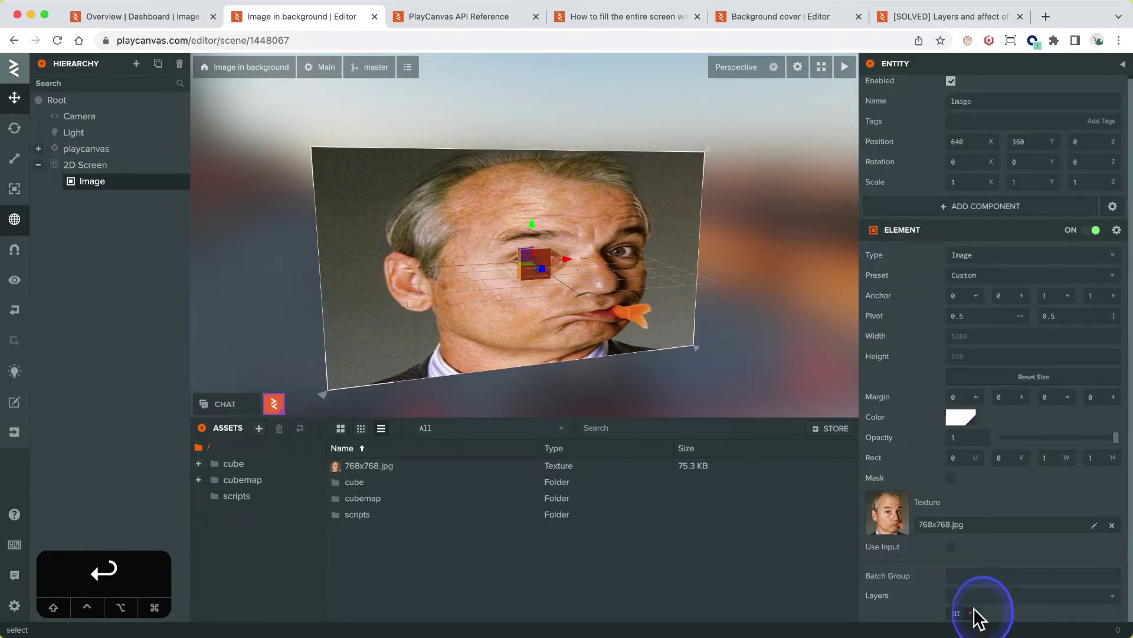
click(977, 601)
click(979, 584)
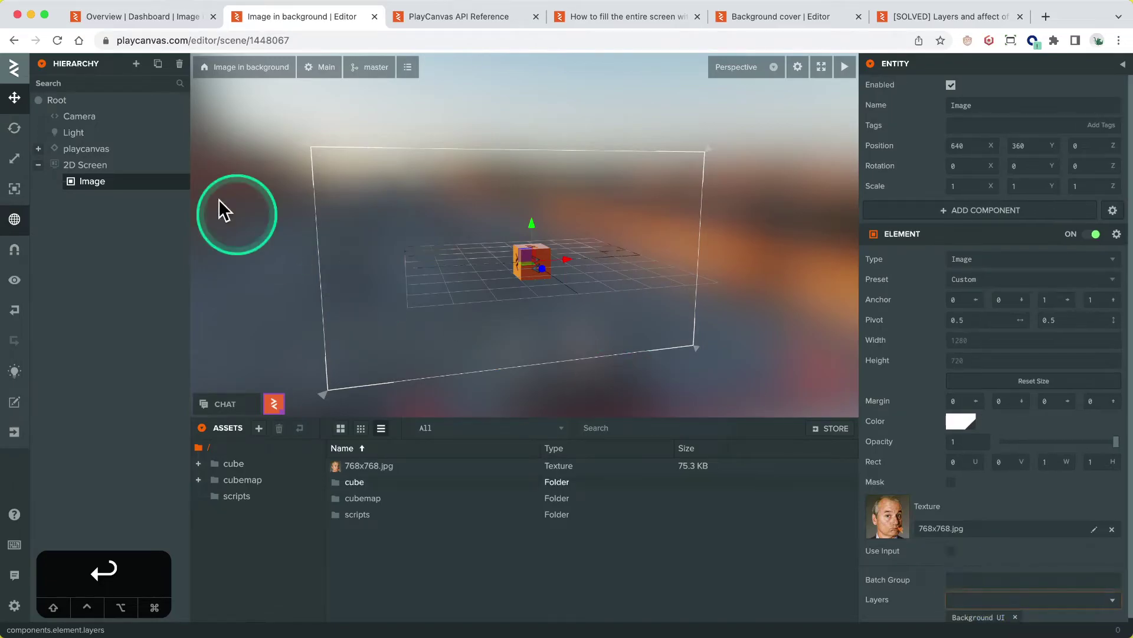
- Add the Background UI layer to the Camera's layers and remove Skybox from them
click(94, 117)
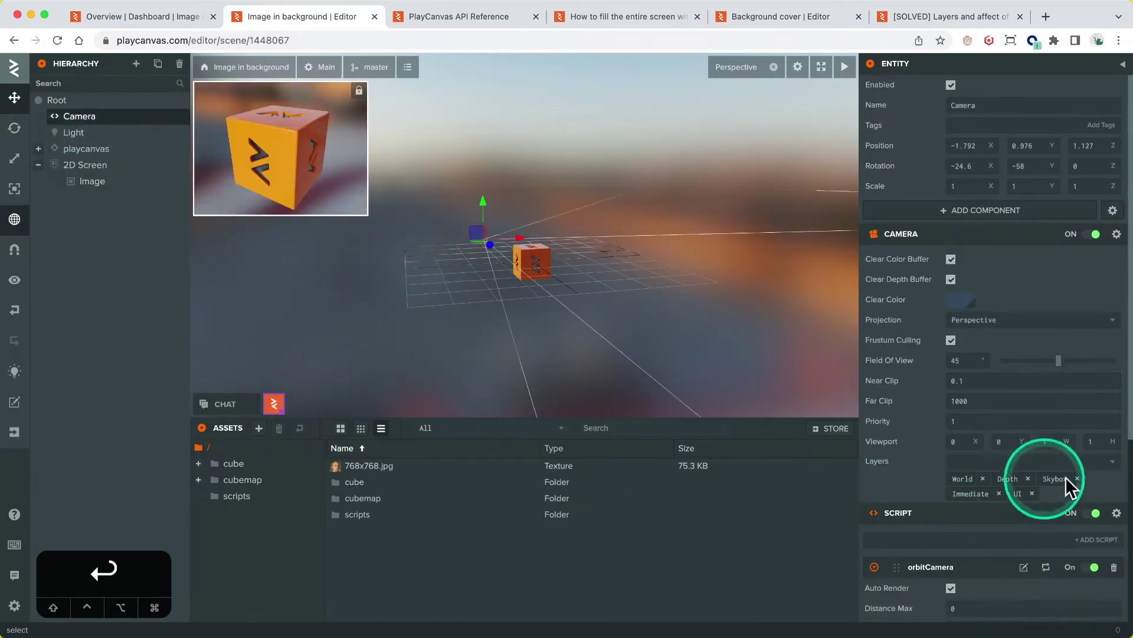
click(1043, 481)
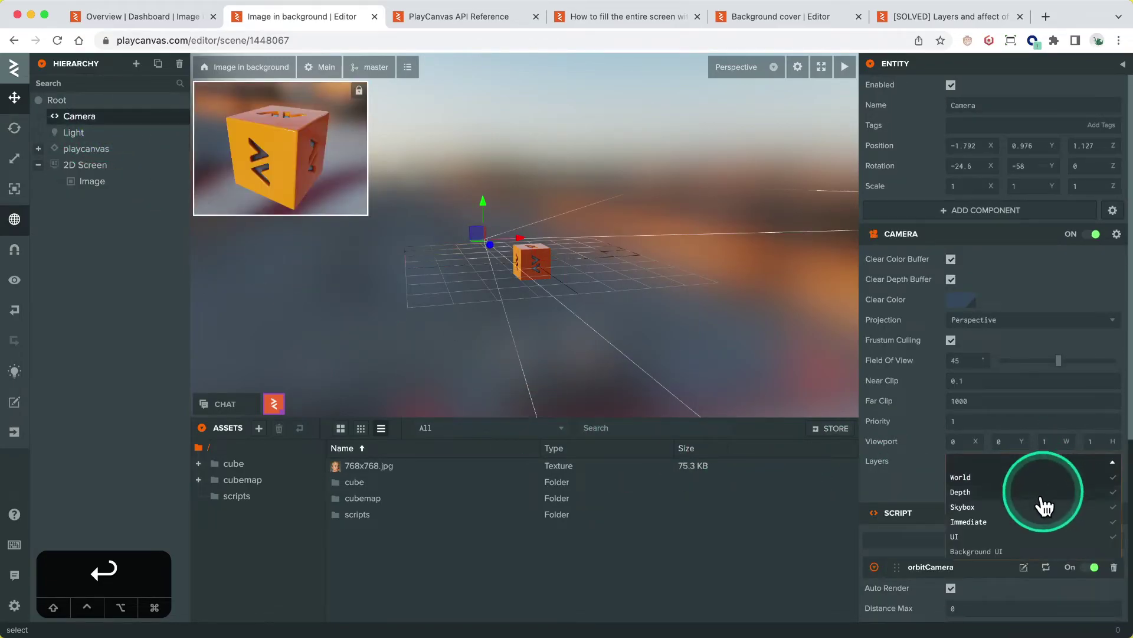
click(1002, 554)
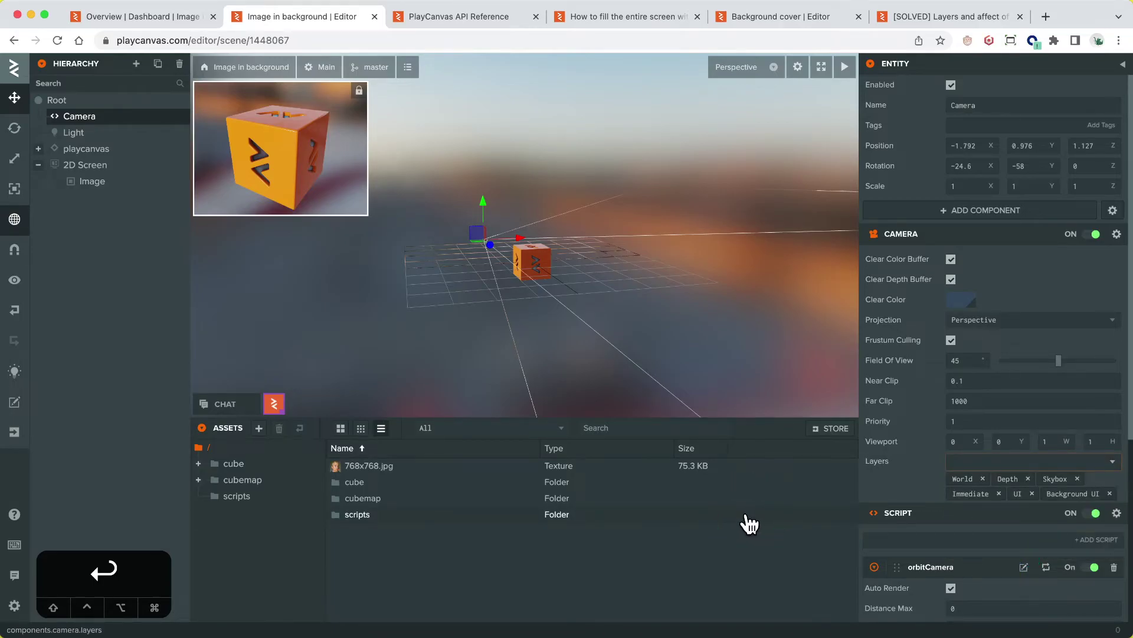
click(1077, 478)
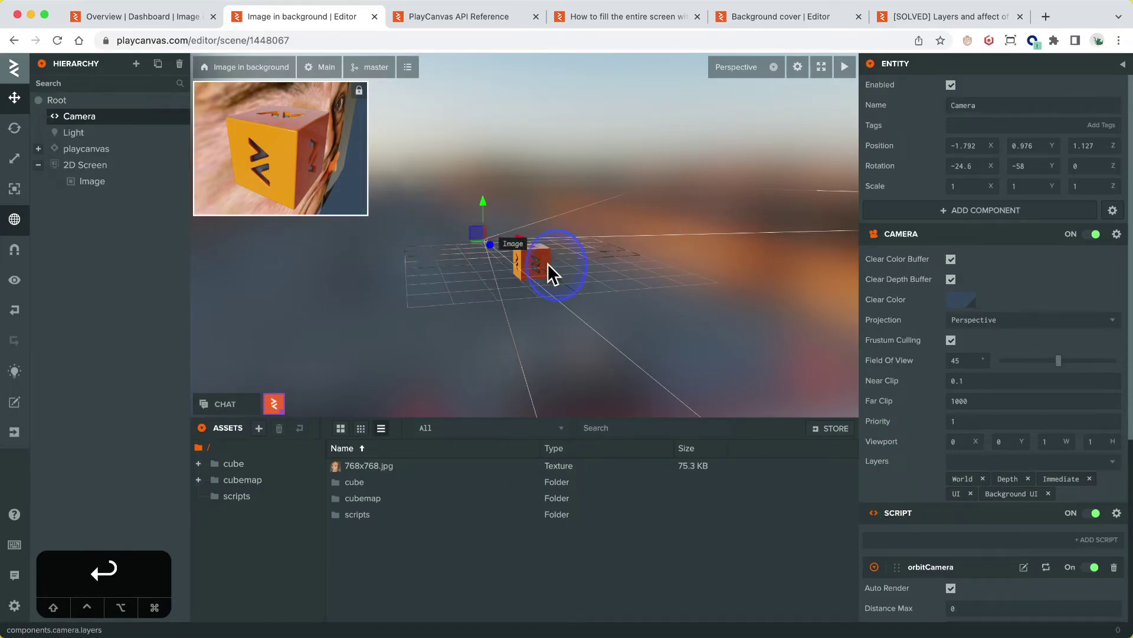
- Launch the scene and orbit, zoom and pan around the cube to check how it renders over the background image
drag(547, 263, 553, 263)
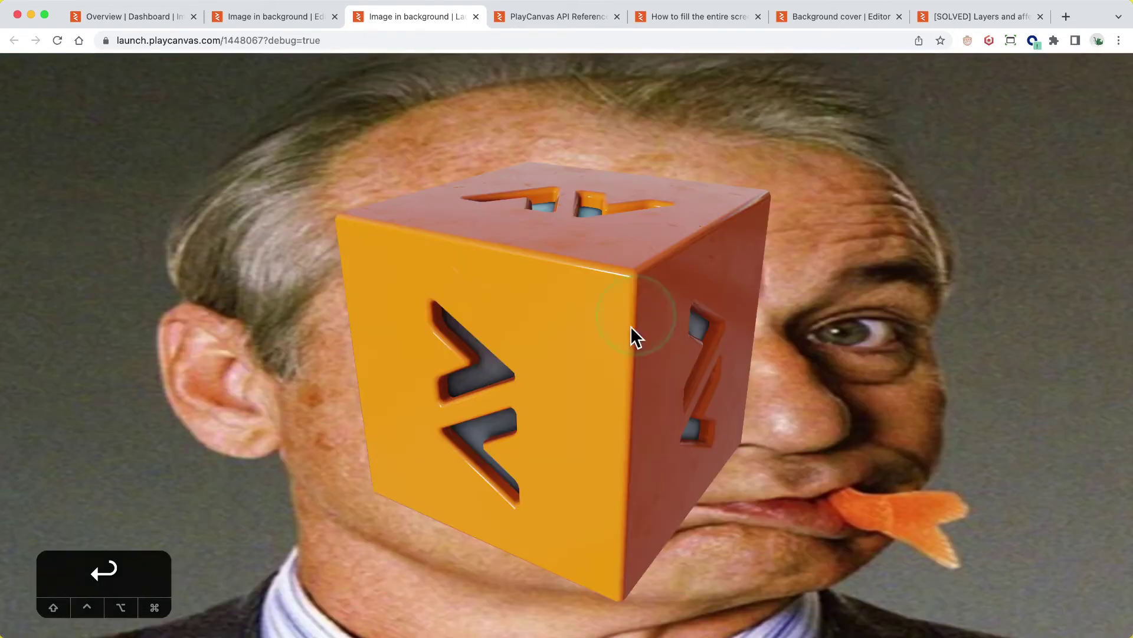
click(642, 359)
click(398, 349)
click(556, 363)
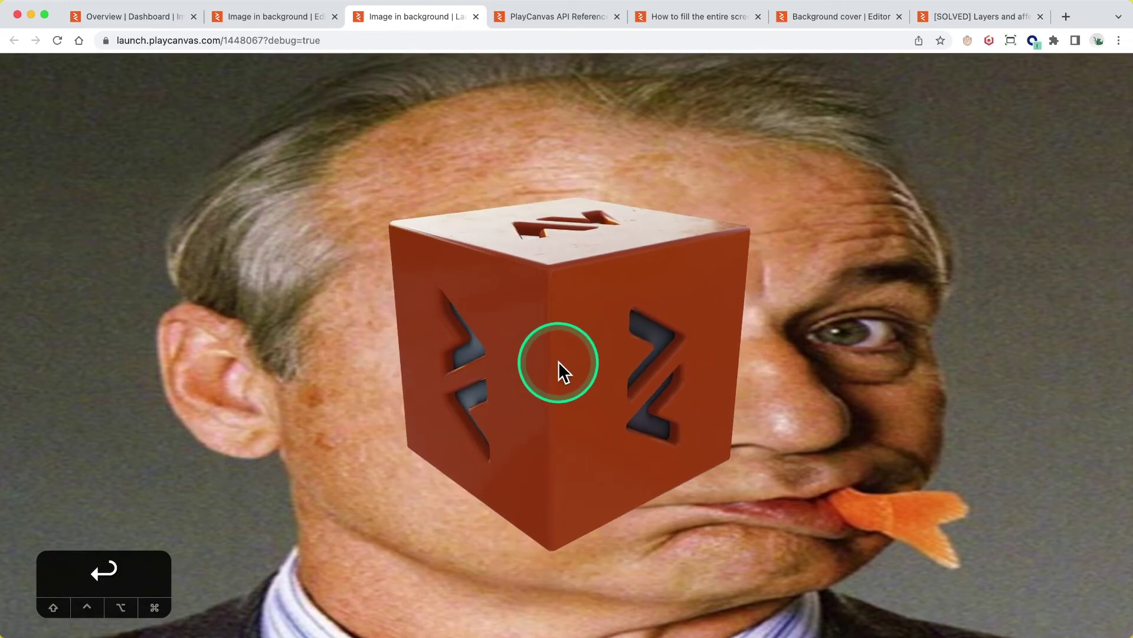
click(667, 367)
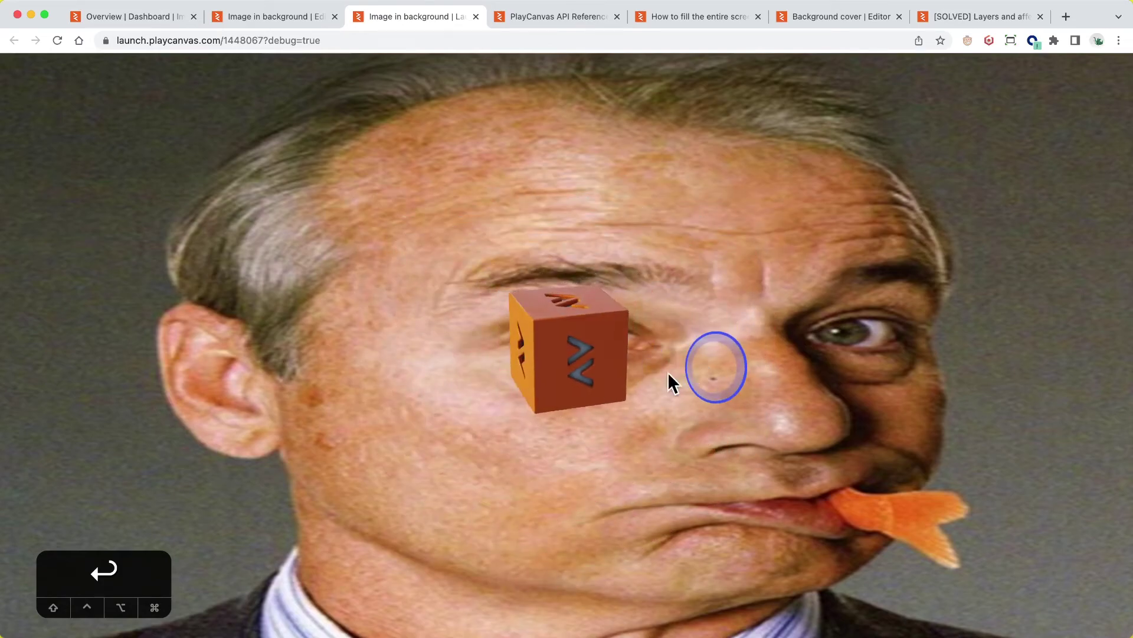
click(516, 329)
click(614, 462)
click(585, 284)
click(561, 329)
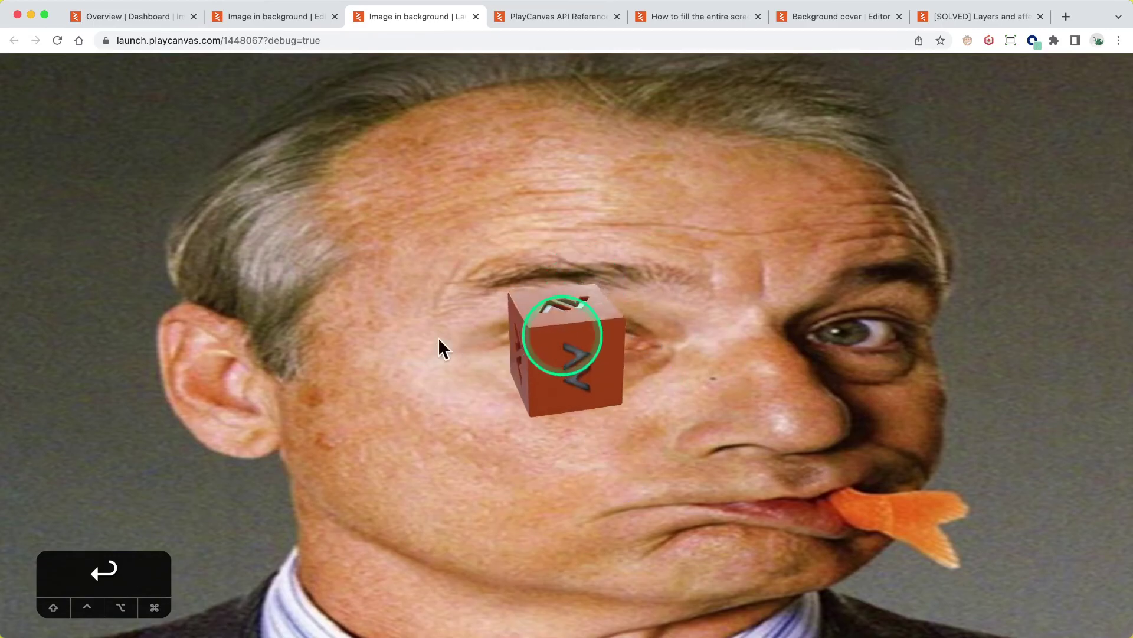
click(683, 336)
click(468, 324)
click(638, 365)
click(563, 342)
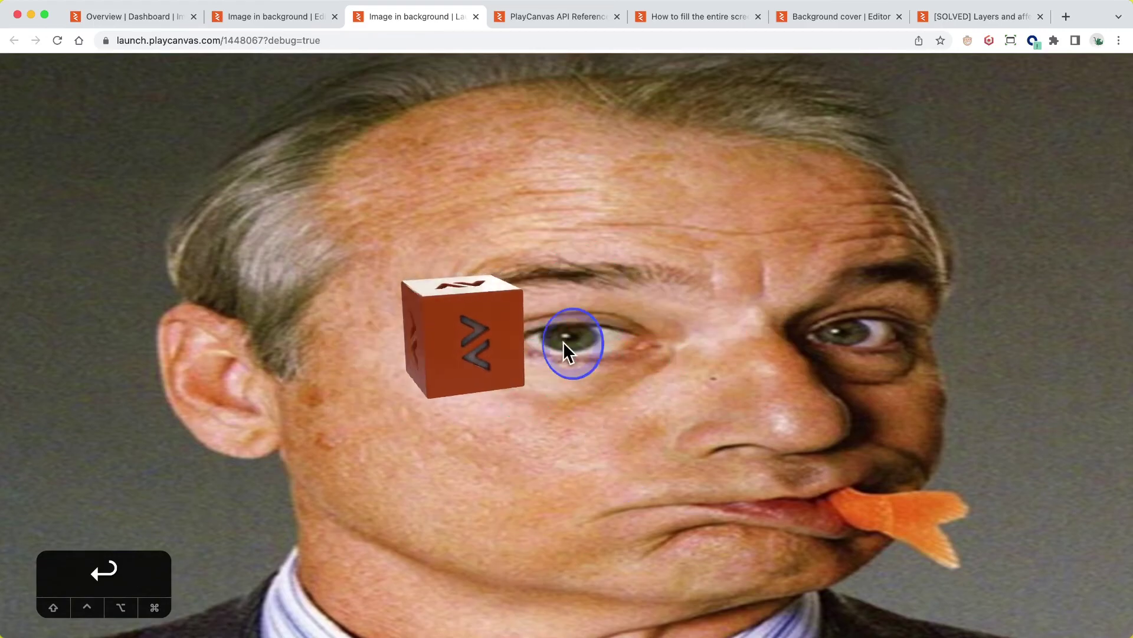
click(434, 320)
click(629, 360)
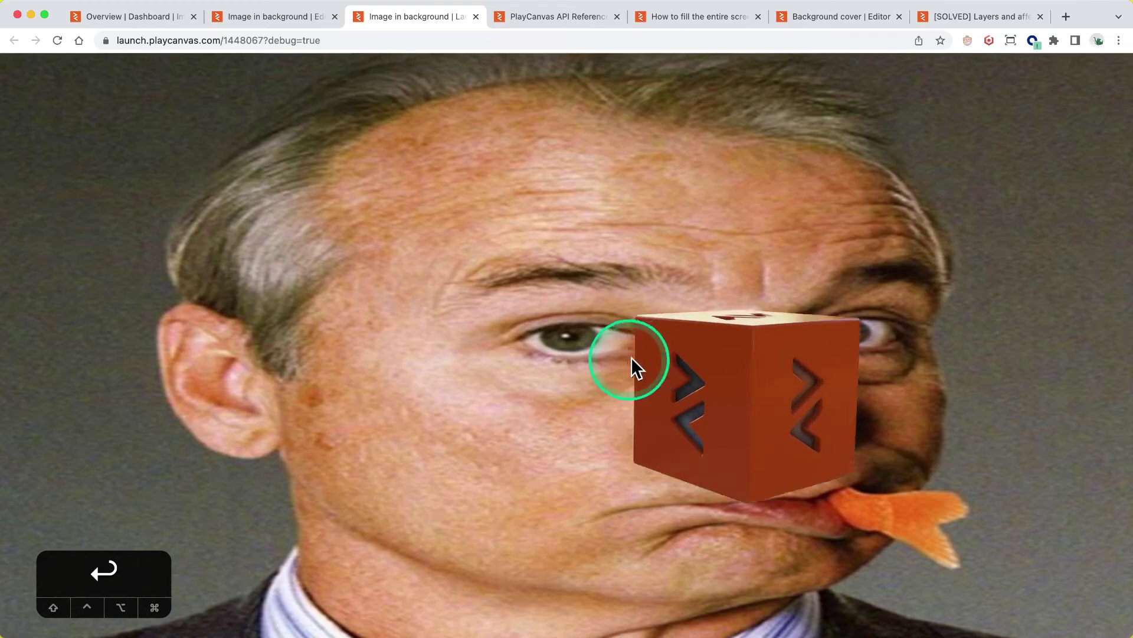
click(721, 366)
click(817, 399)
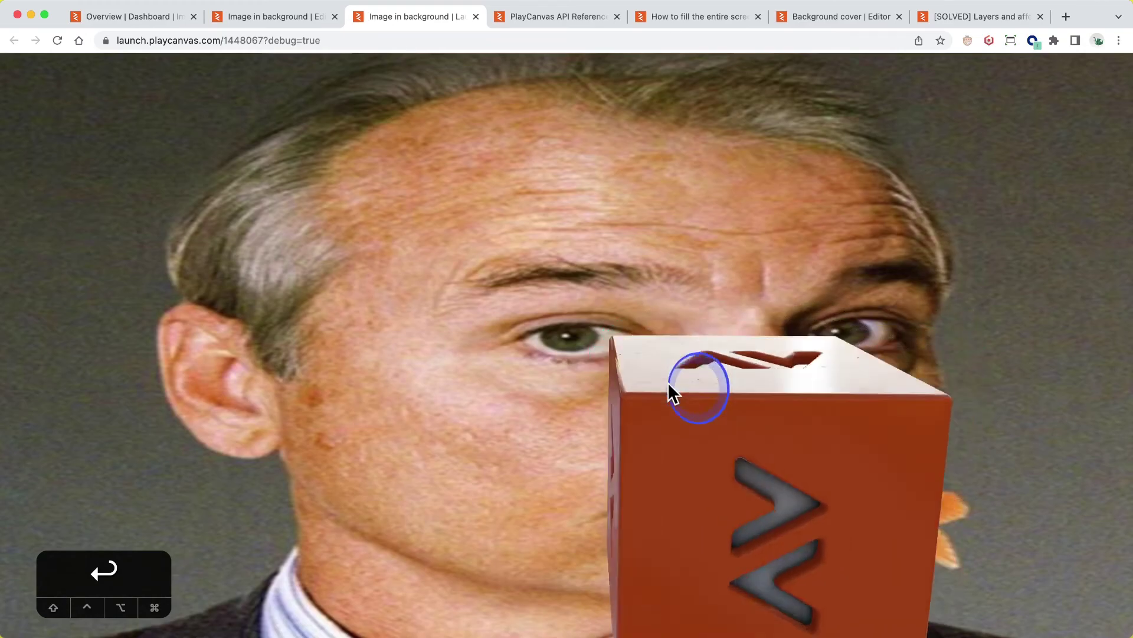
click(618, 369)
click(646, 395)
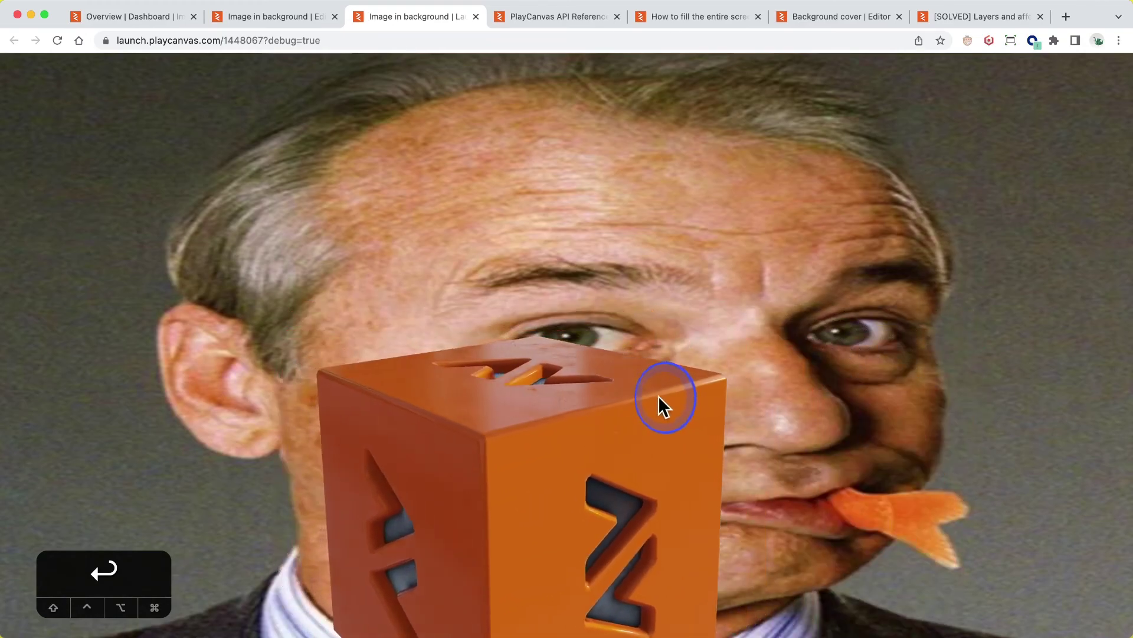
click(712, 392)
click(468, 370)
click(687, 373)
click(561, 221)
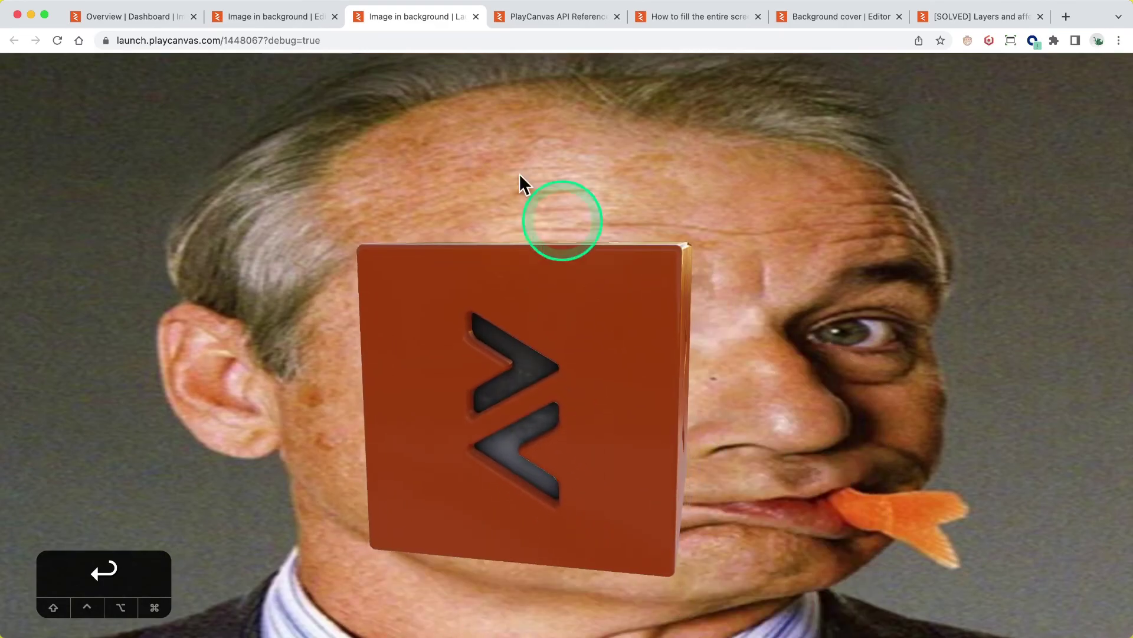
- Return to the Image in background editor and create a version control checkpoint on the master branch with the description "Ok"
click(264, 16)
click(558, 288)
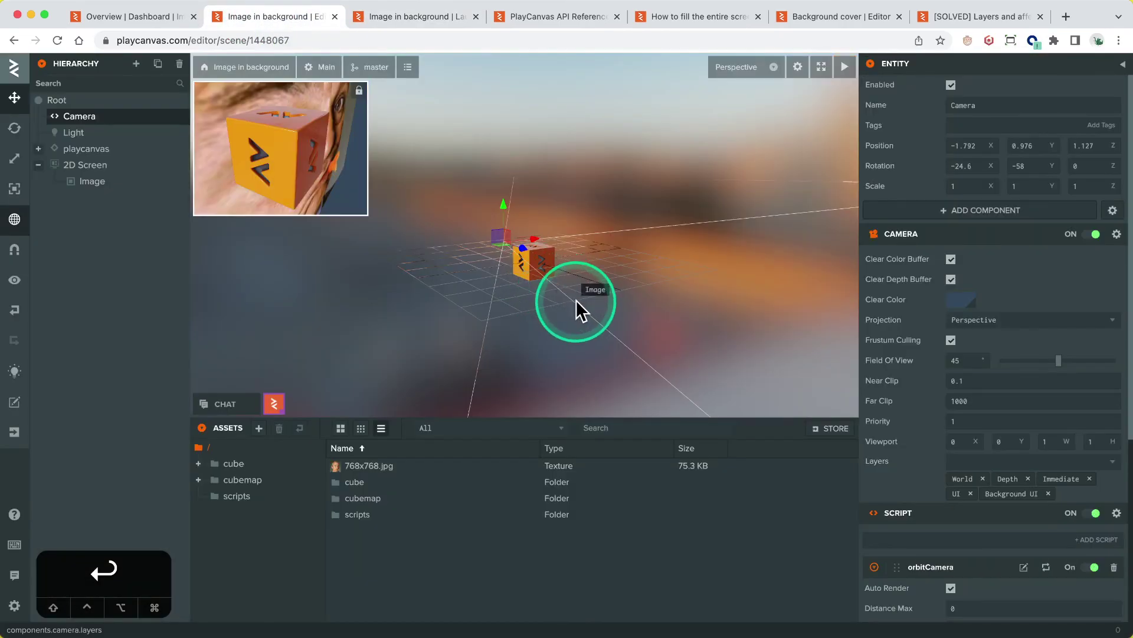
key(super+s)
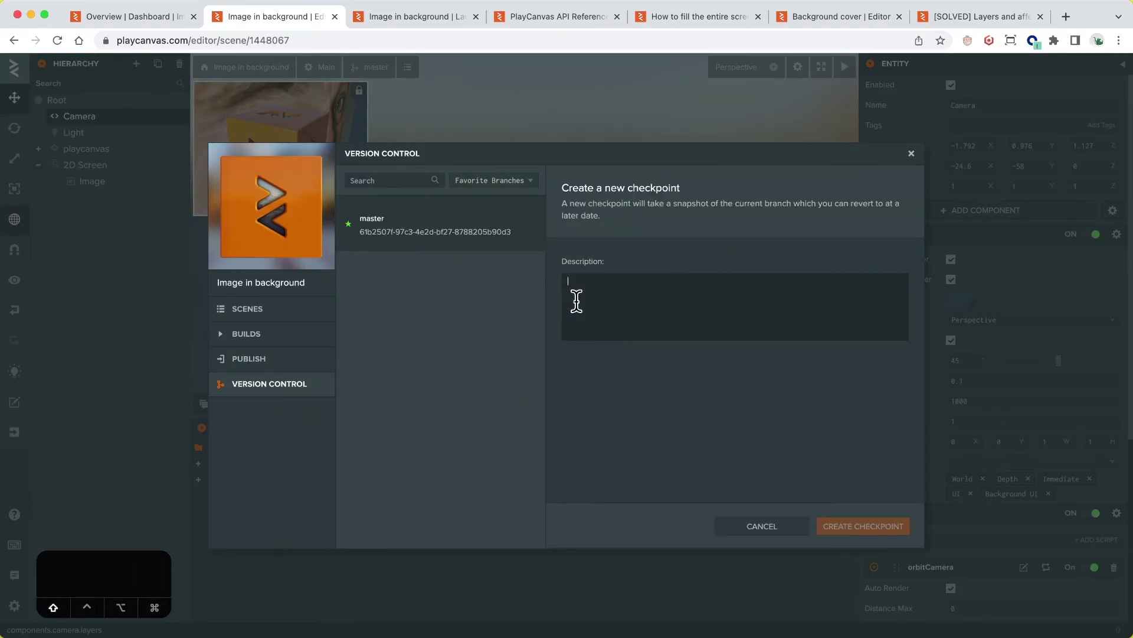
text(Ok)
key(super+Return)
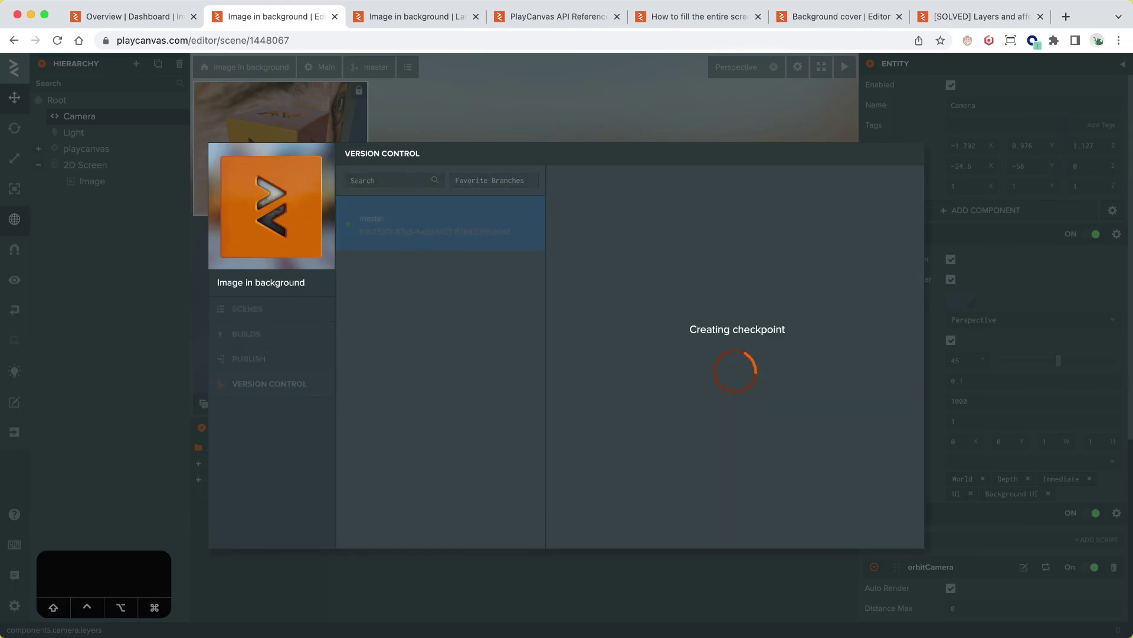